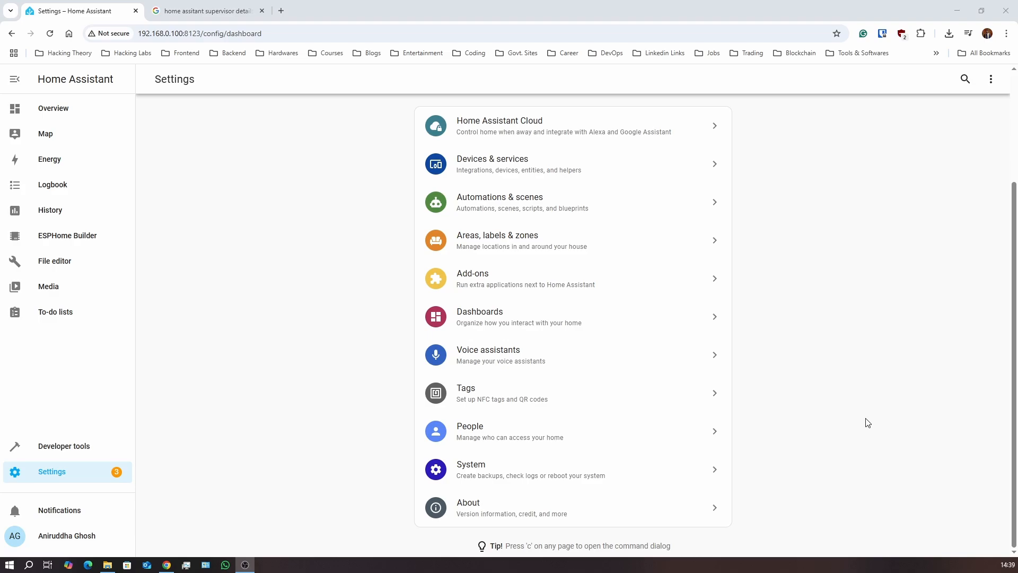
Step: Open the Dashboards settings and review the dashboard types available for a new dashboard without creating one
left_click(588, 326)
left_click(61, 477)
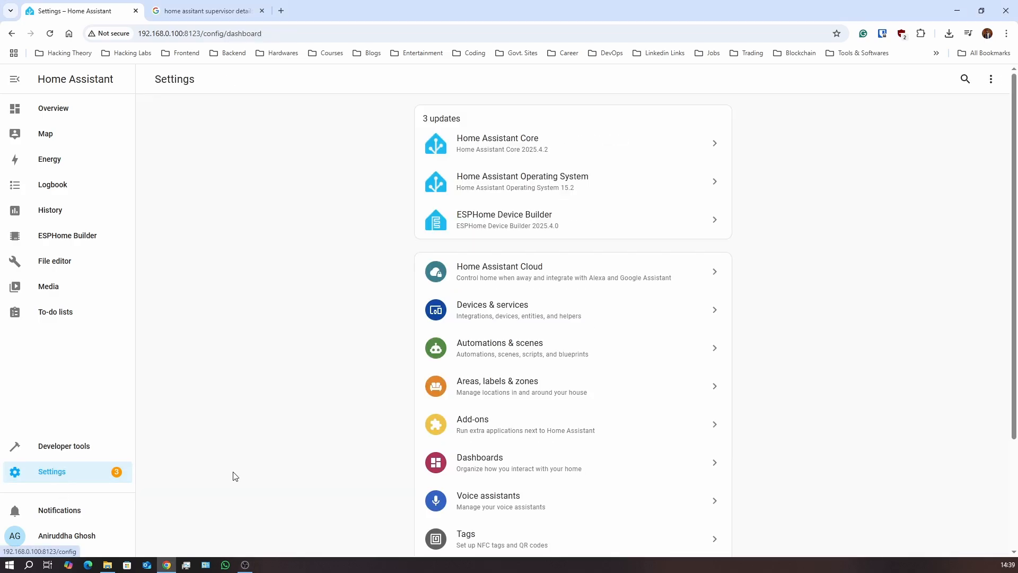
scroll(474, 411, "down", 3)
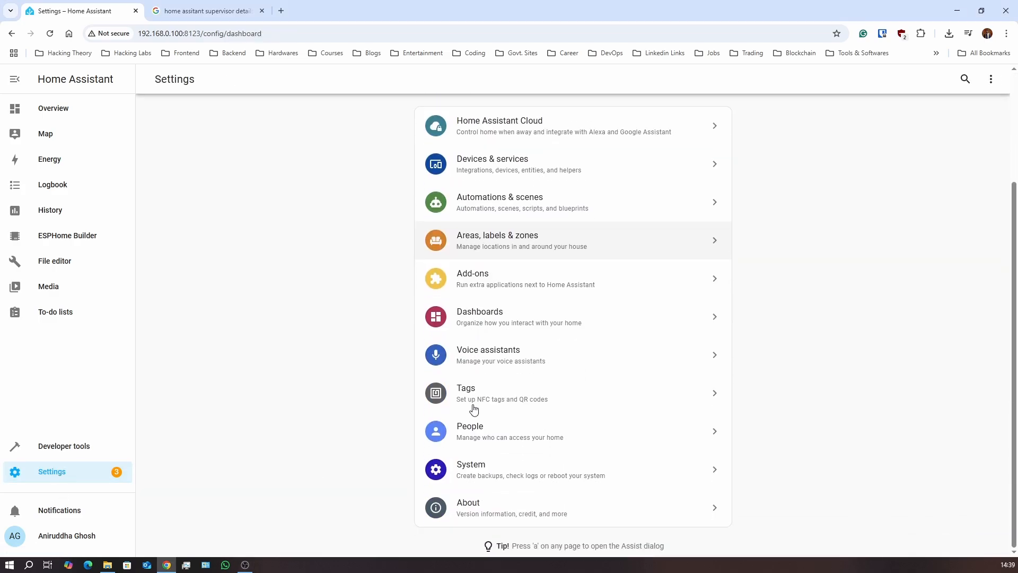
left_click(501, 321)
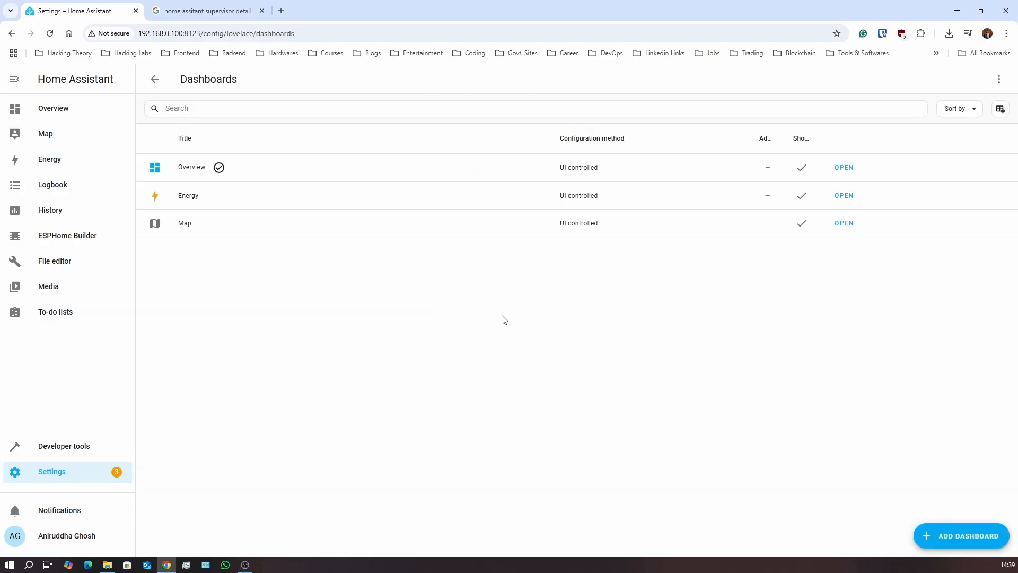
left_click(971, 542)
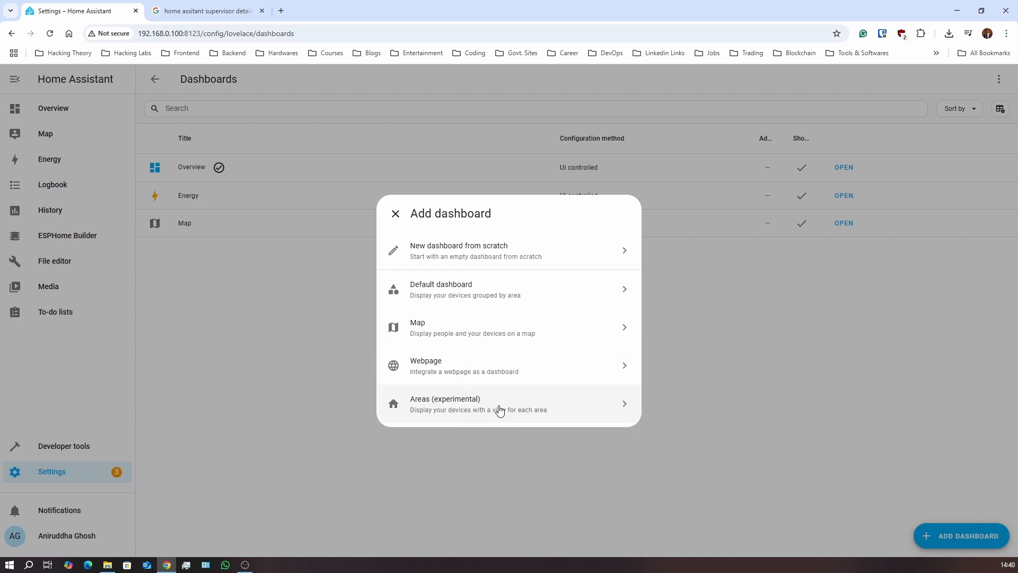
left_click(395, 213)
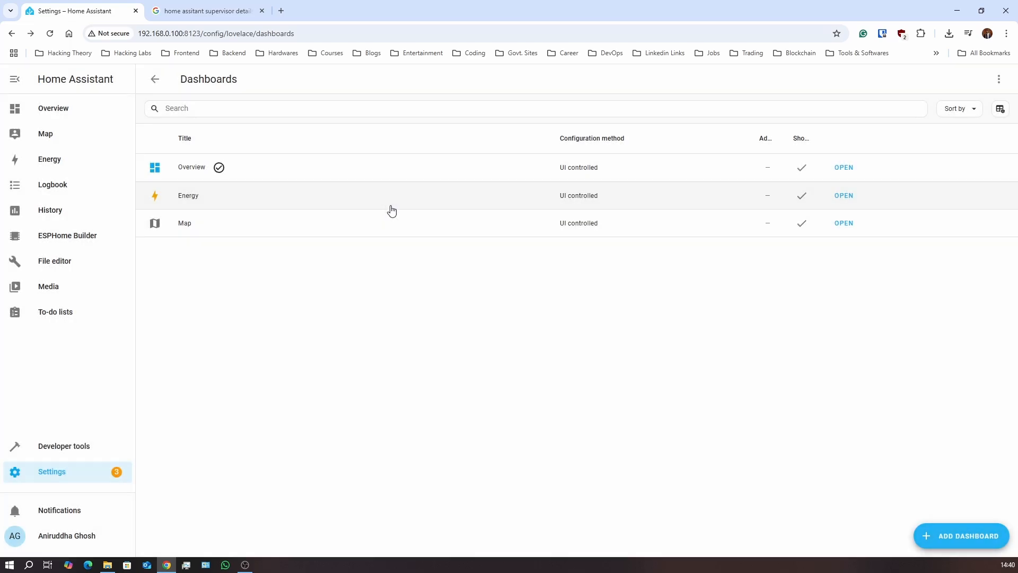
Step: Check the installed Home Assistant versions on the About page in the settings
left_click(112, 479)
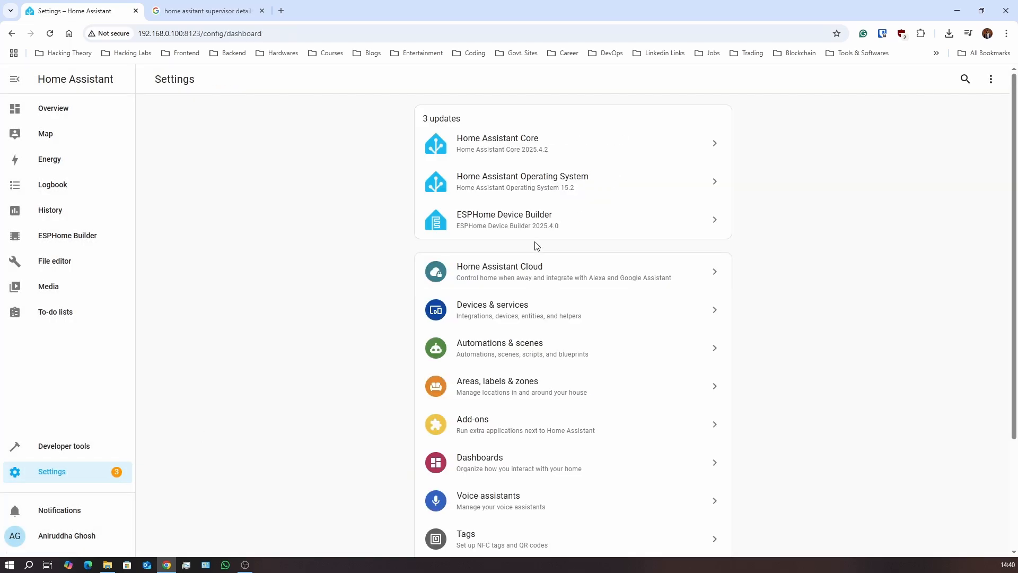
scroll(586, 405, "down", 3)
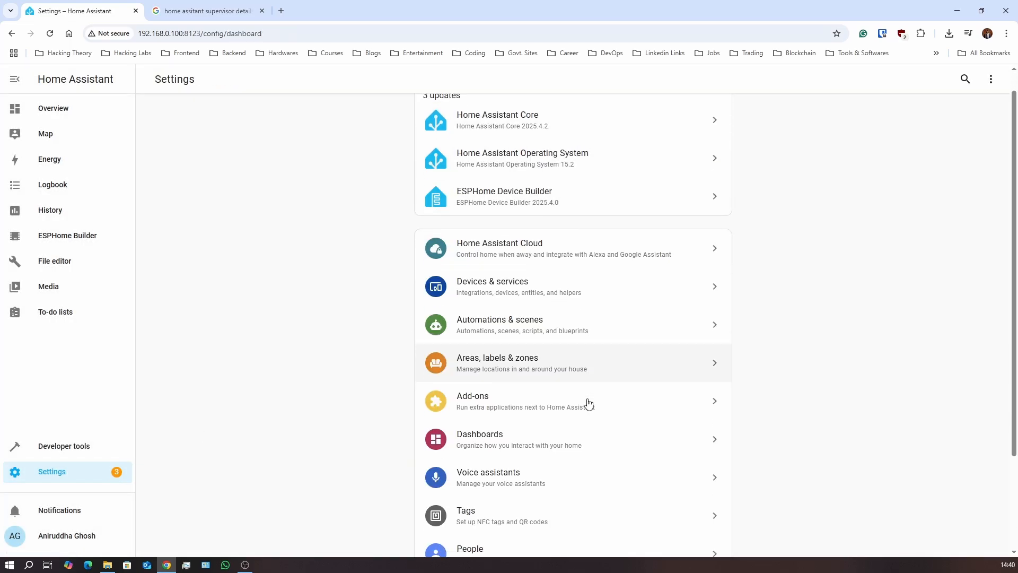
left_click(524, 504)
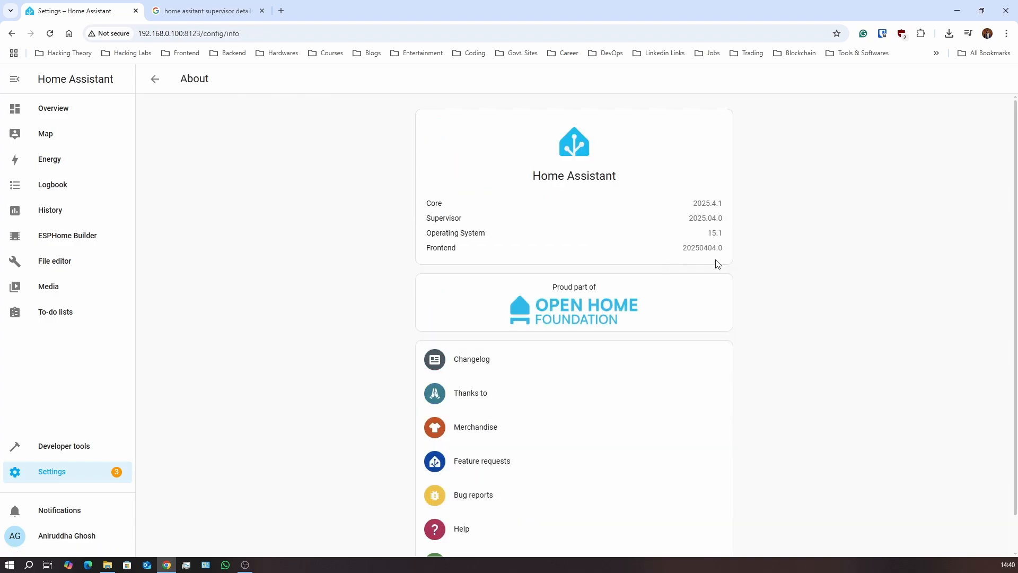
Step: Create an Areas (experimental) dashboard titled Home with the mdi:home icon
left_click(77, 481)
left_click(544, 466)
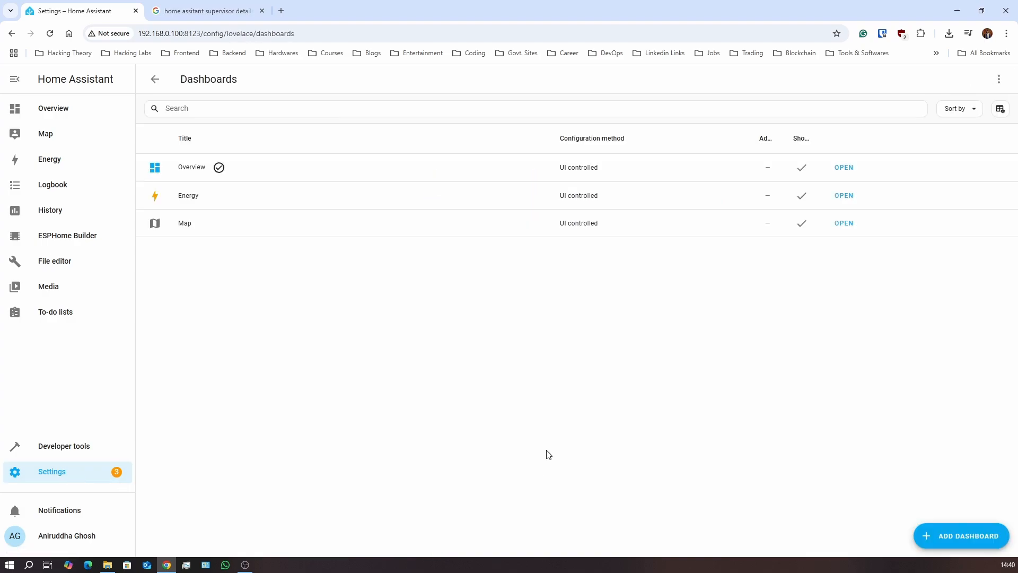
left_click(962, 536)
left_click(471, 287)
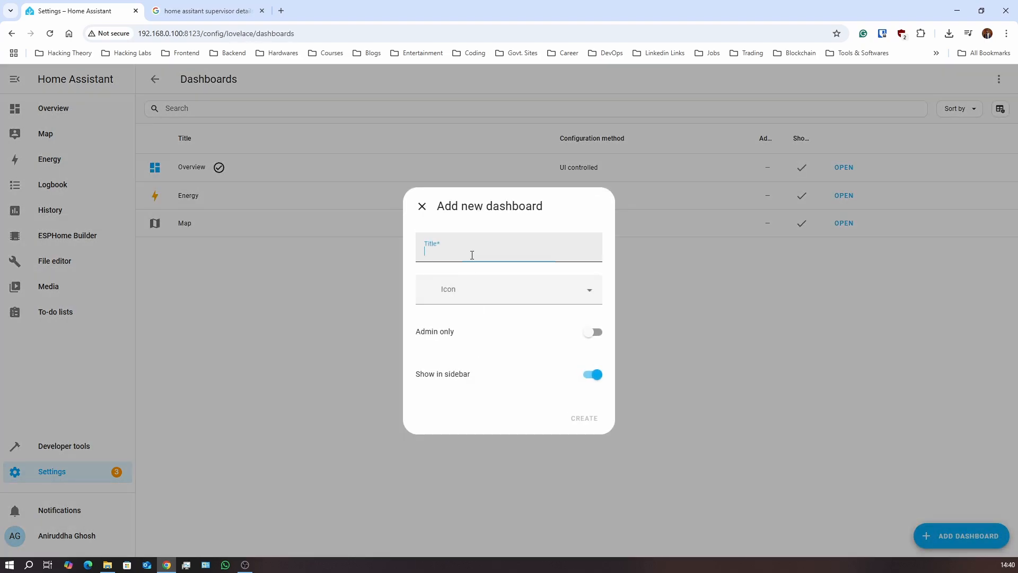
type("Home")
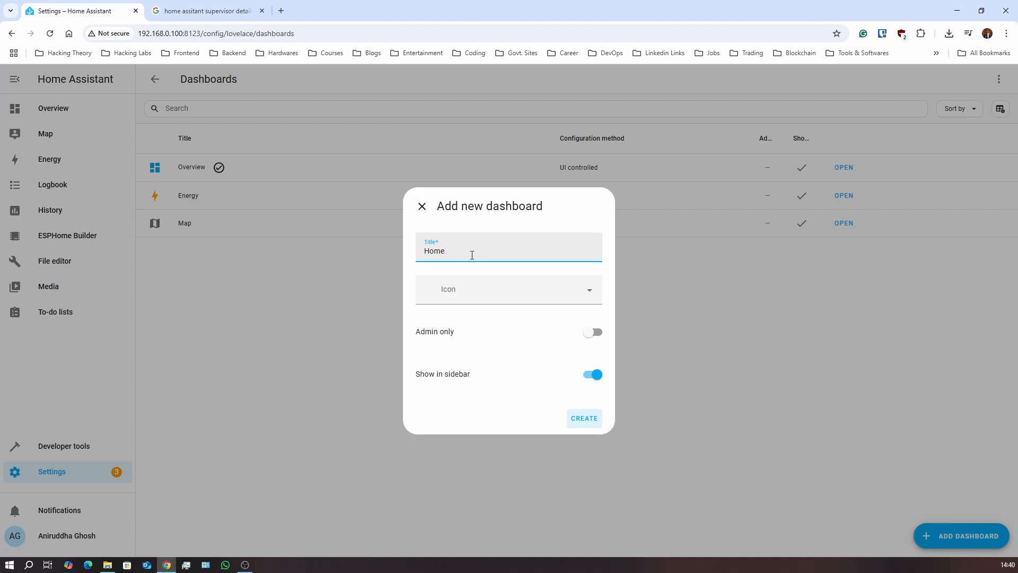
left_click(475, 294)
type("home")
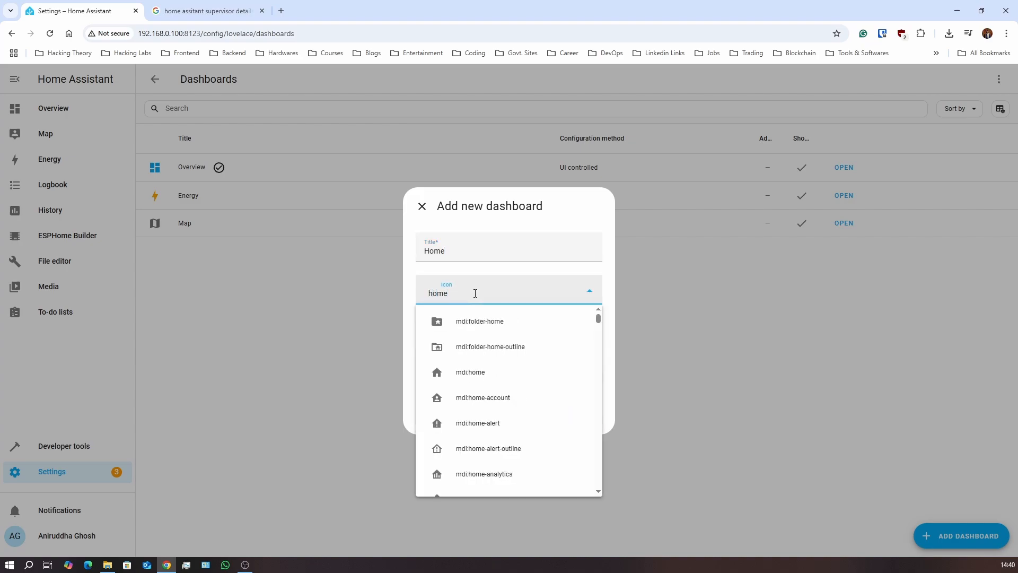
left_click(483, 373)
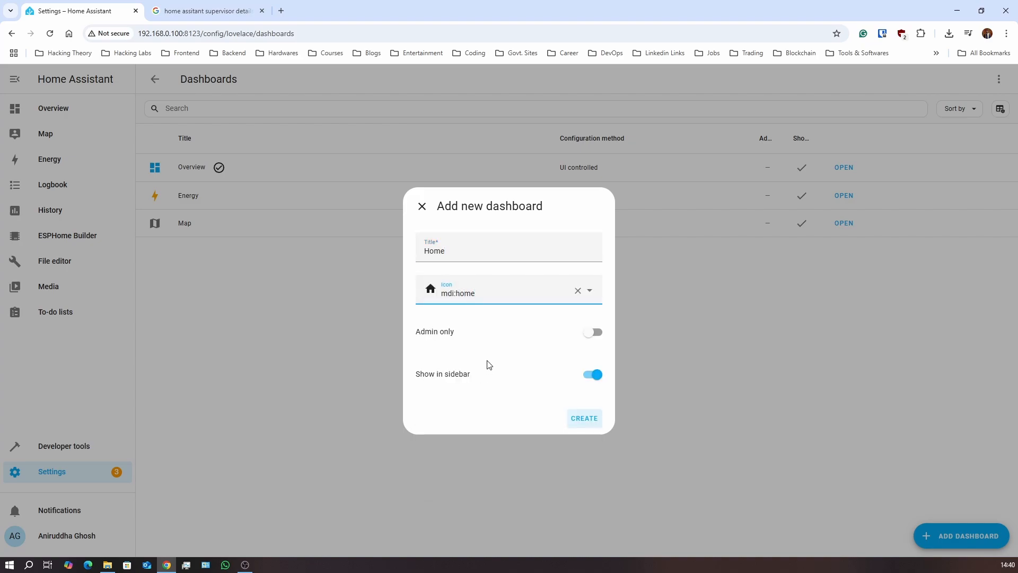
left_click(584, 419)
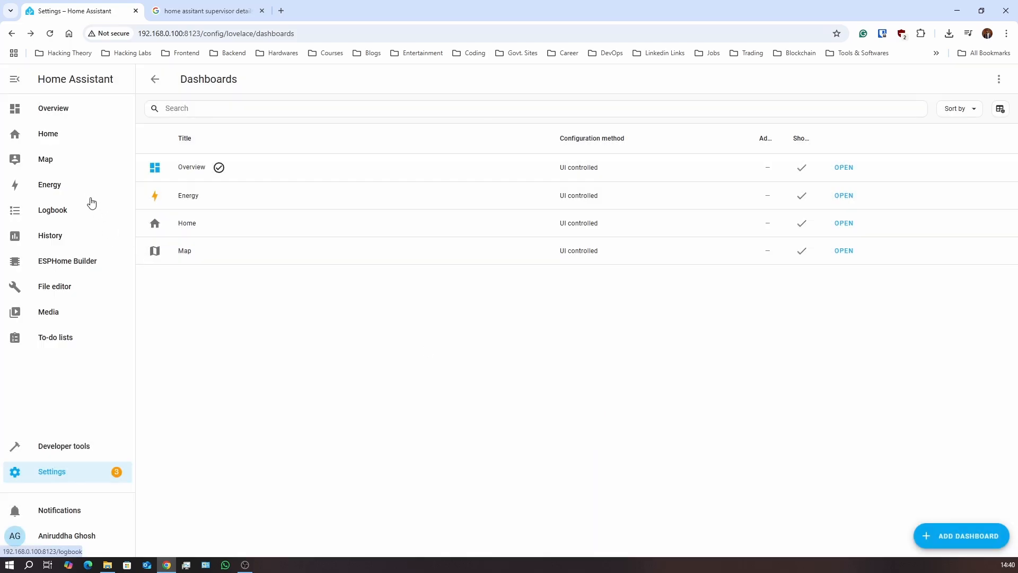
Step: Open the Home dashboard and inspect its list of areas to display, leaving the settings unchanged
left_click(76, 141)
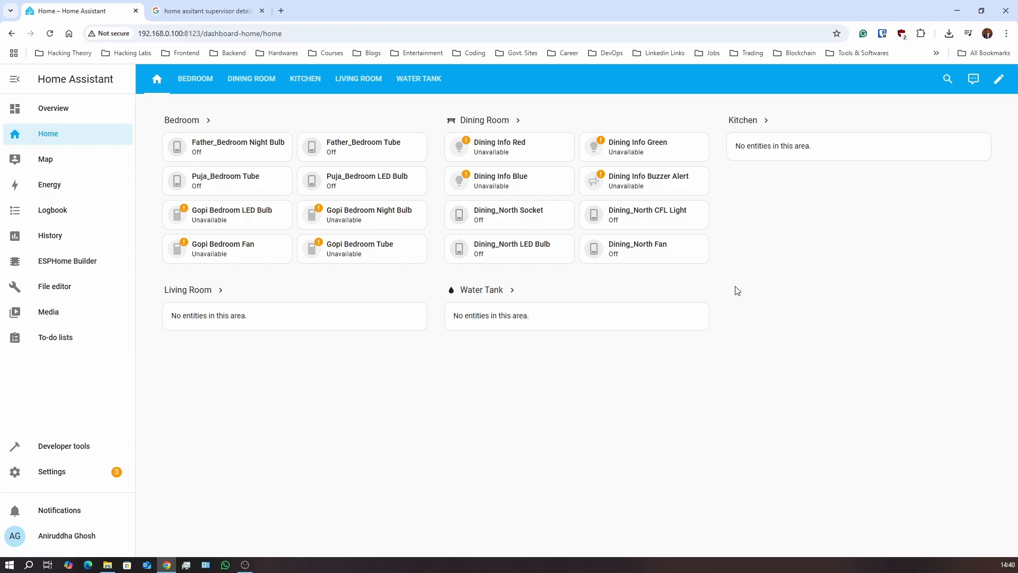
left_click(999, 79)
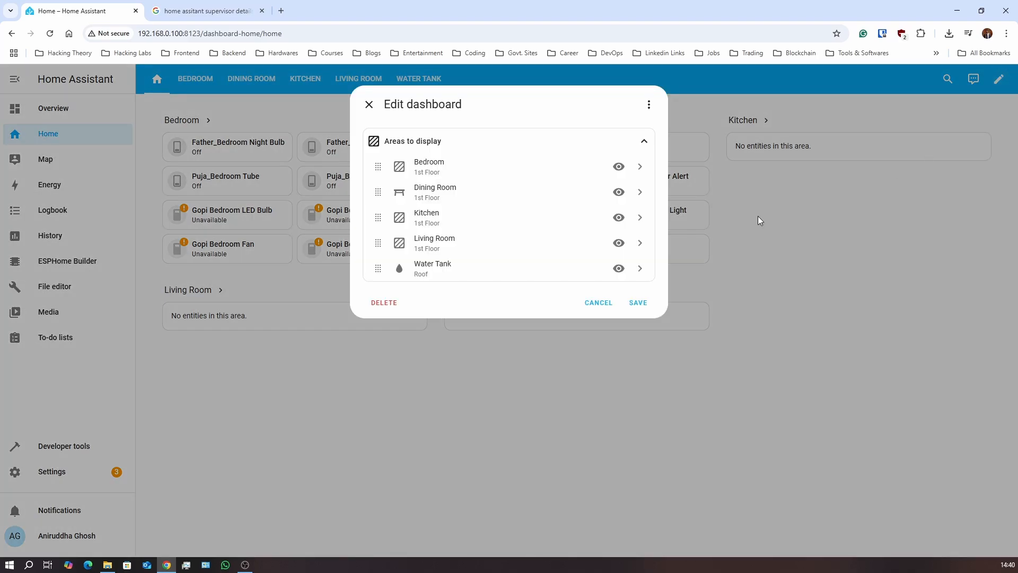
left_click(369, 105)
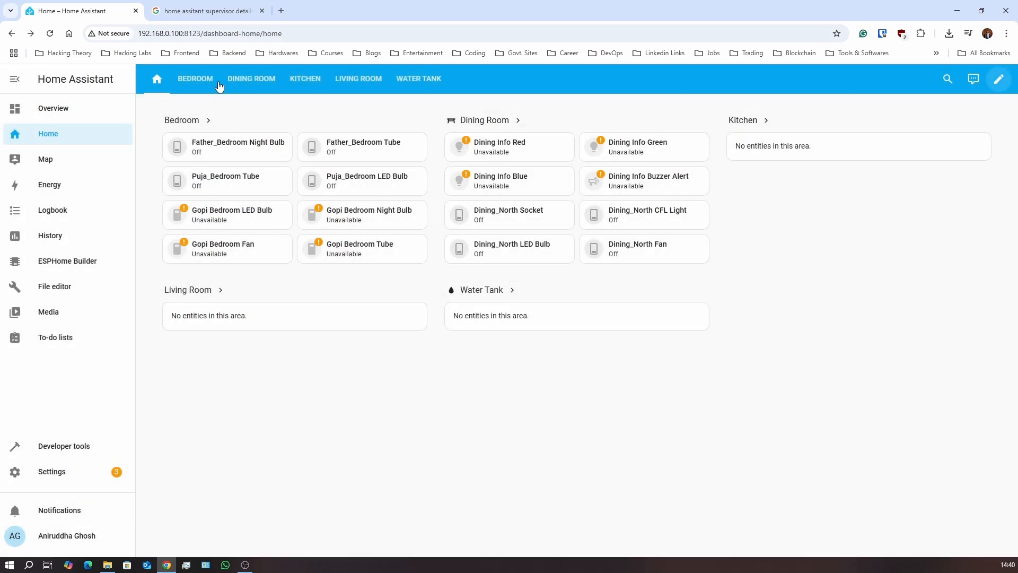
Step: Look through the Bedroom, Dining Room, Kitchen, Living Room and Water Tank views, then return to the home view
left_click(207, 82)
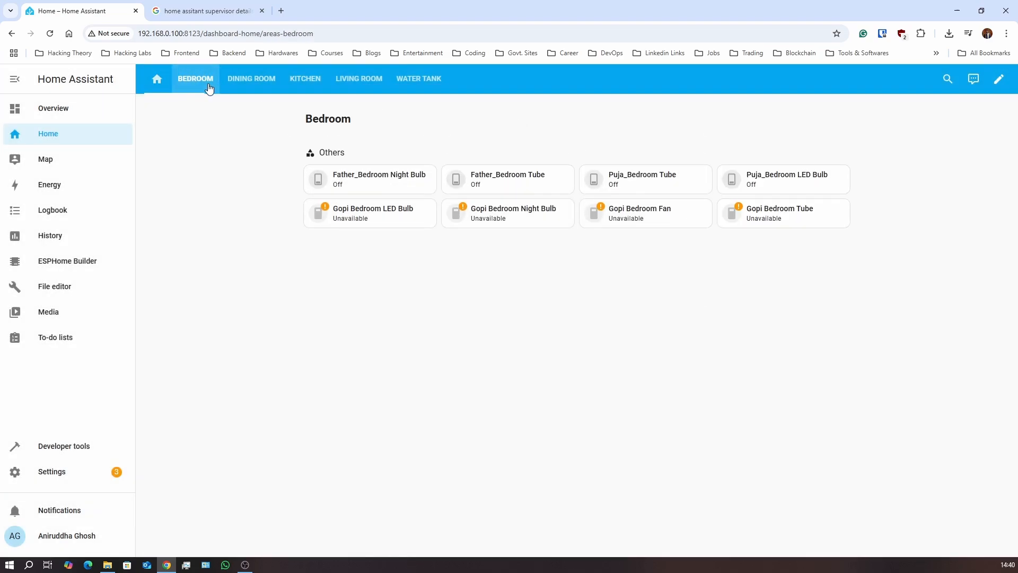
left_click(259, 88)
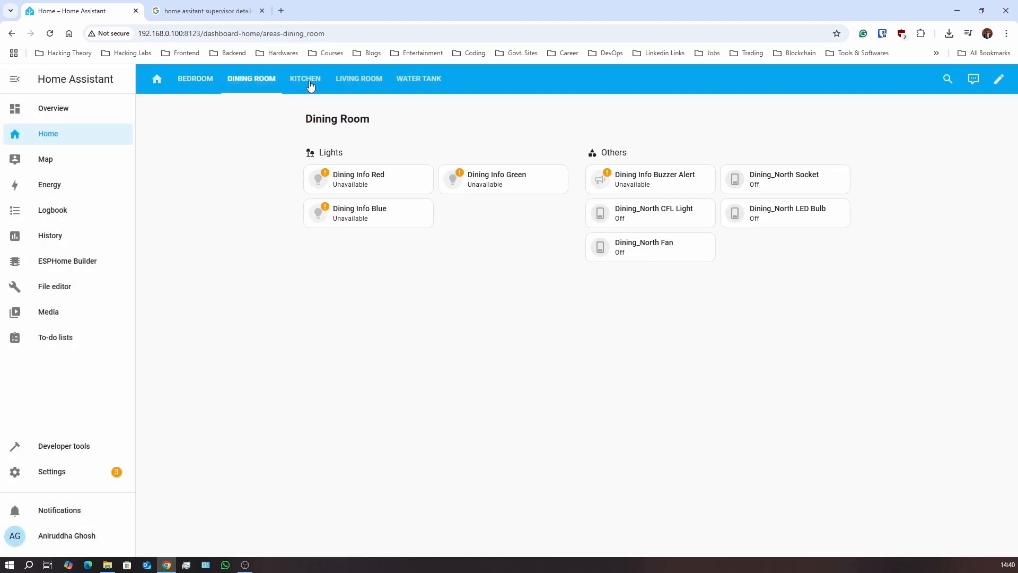
left_click(310, 86)
left_click(350, 85)
left_click(399, 85)
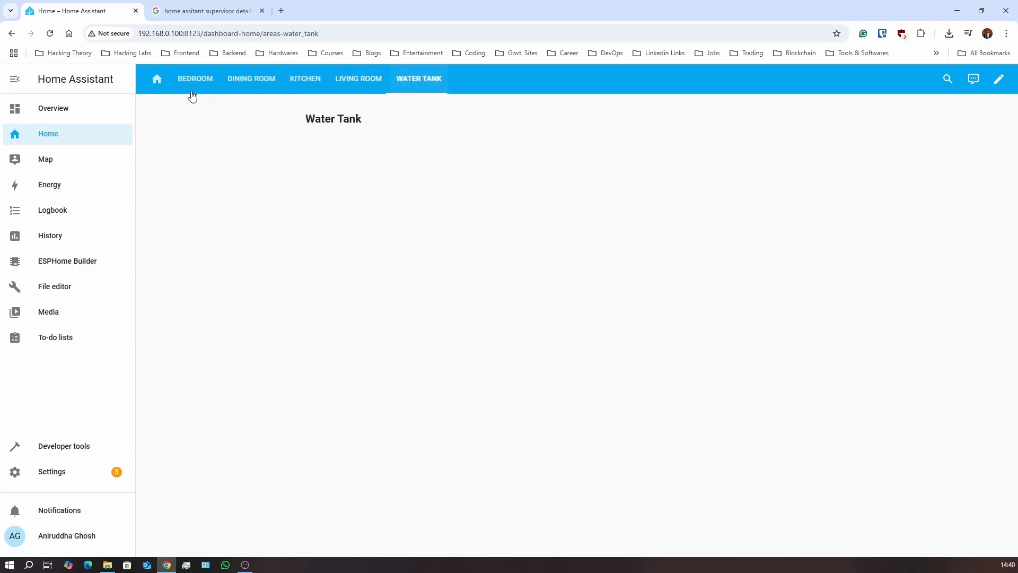
left_click(179, 89)
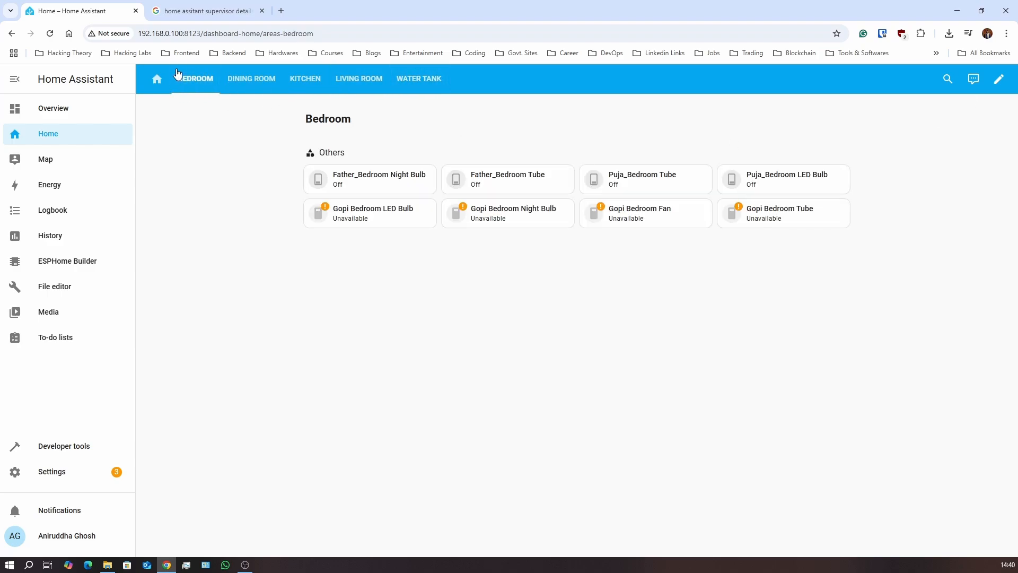
left_click(158, 79)
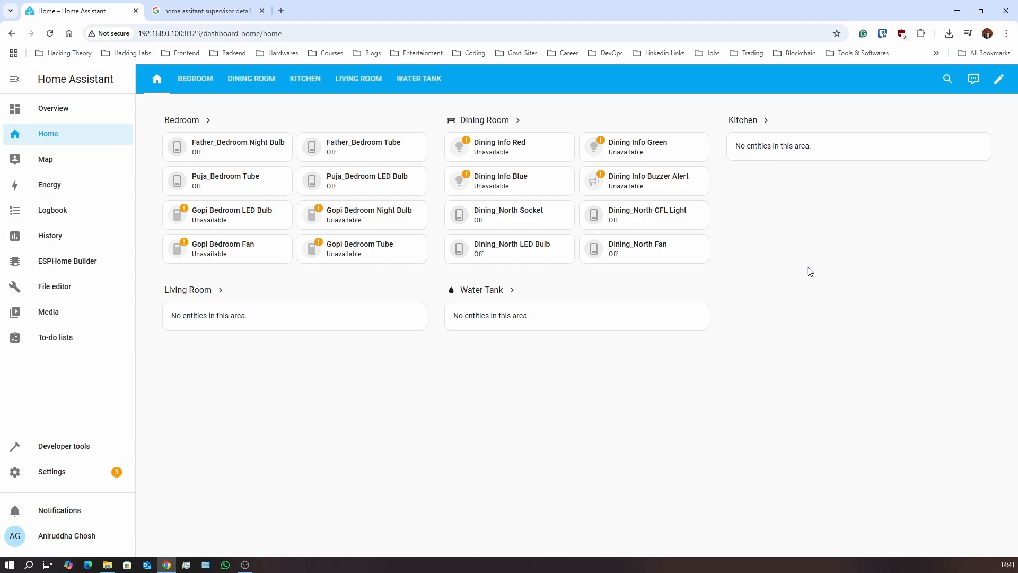
Step: Take control of the Home dashboard, keeping its existing content instead of starting with an empty dashboard
left_click(998, 79)
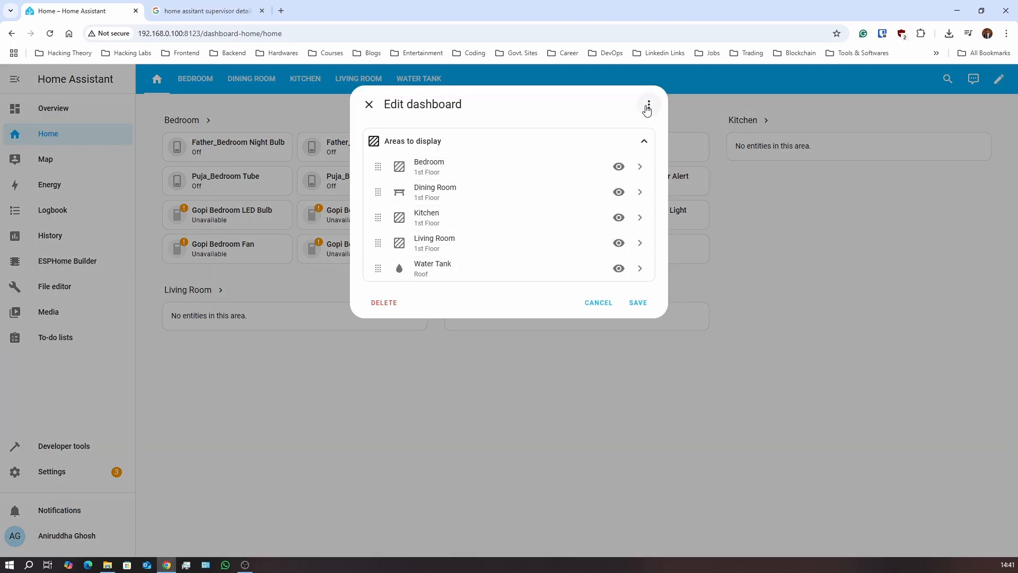
left_click(649, 104)
left_click(628, 159)
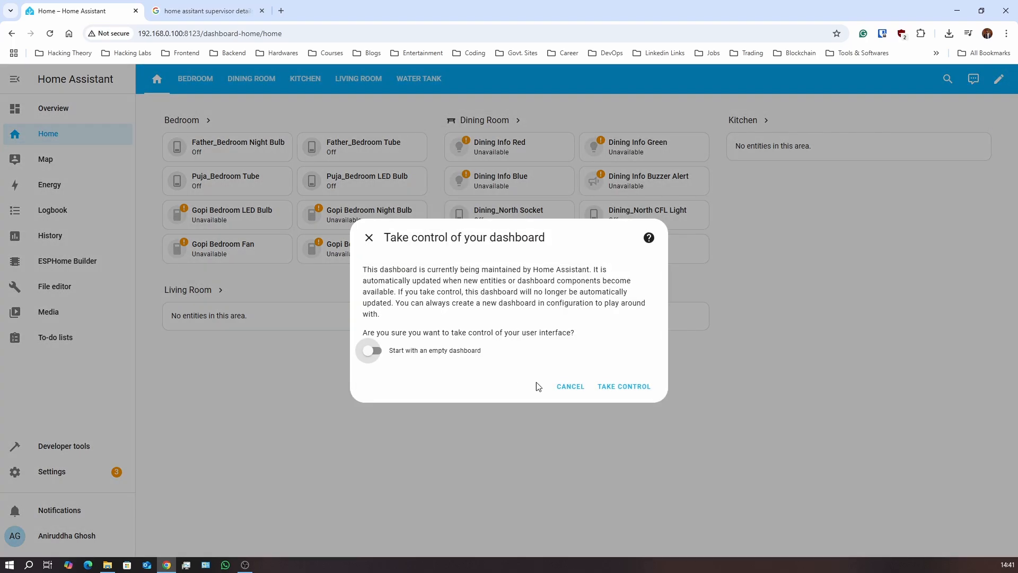
left_click(621, 392)
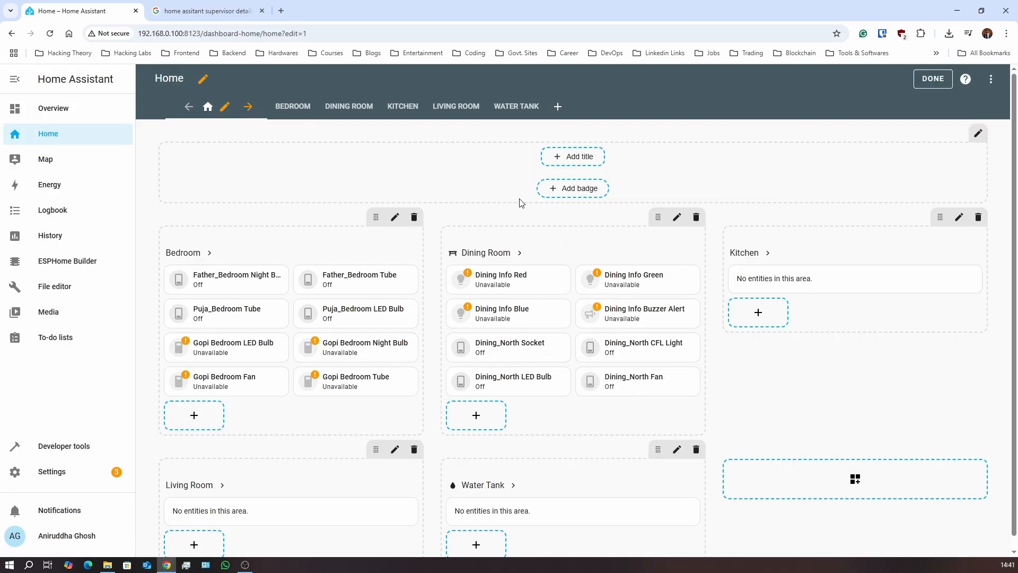
scroll(521, 203, "down", 1)
mouse_move(530, 508)
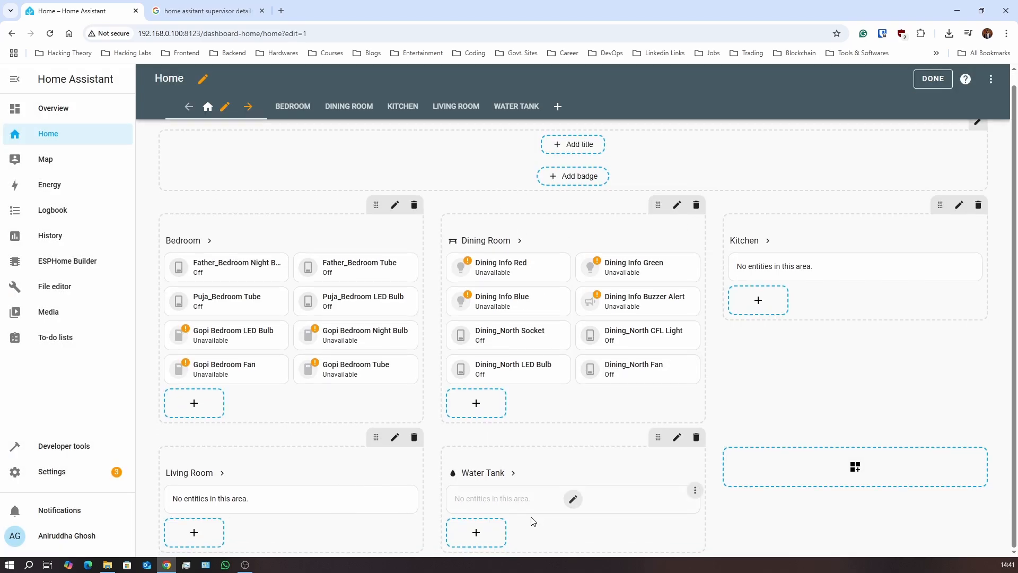
left_click(573, 499)
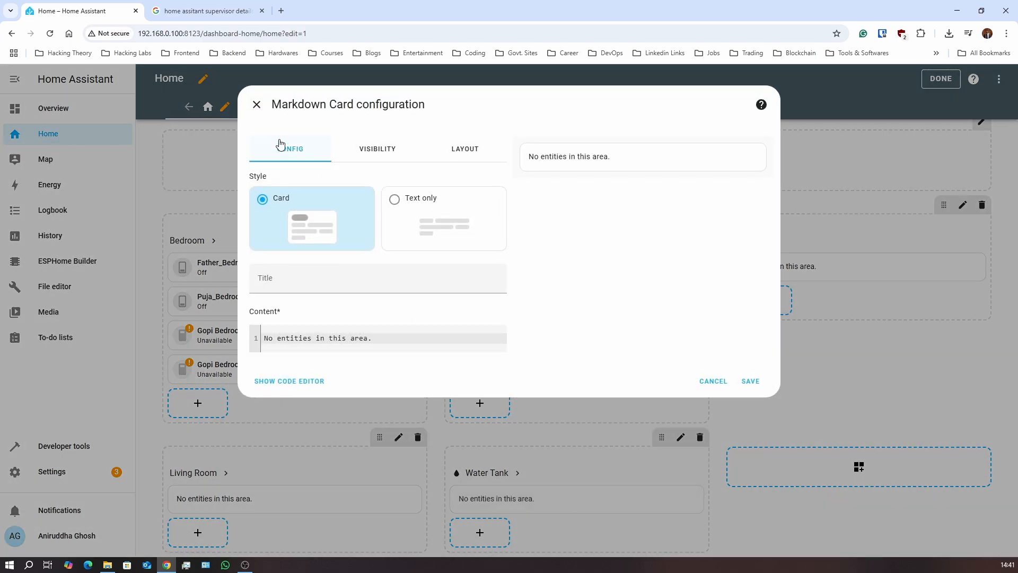
left_click(257, 104)
Step: Add all entities matching "water" to the Water Tank section using the suggested cards
left_click(479, 533)
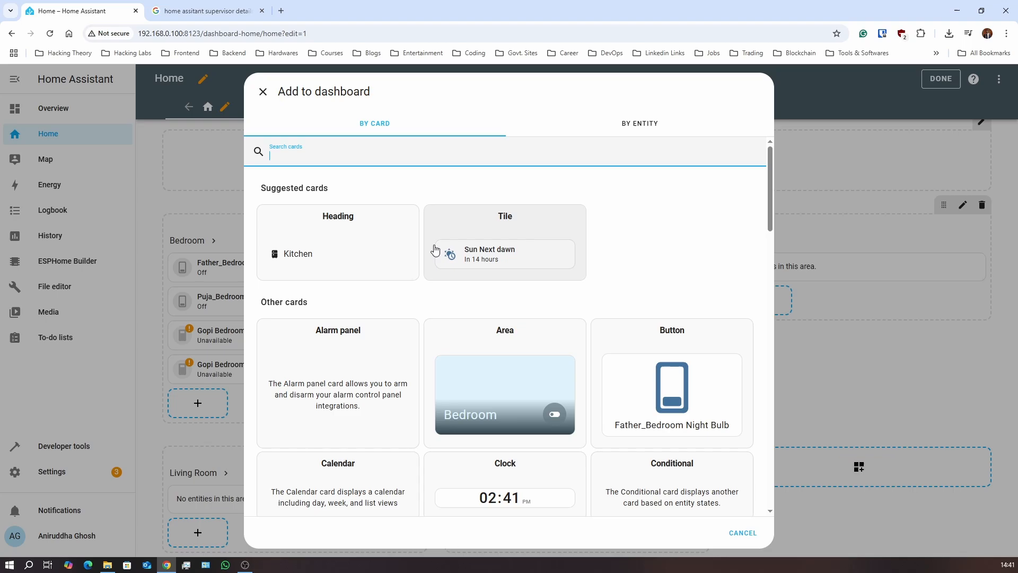
left_click(537, 129)
left_click(338, 155)
type("wa")
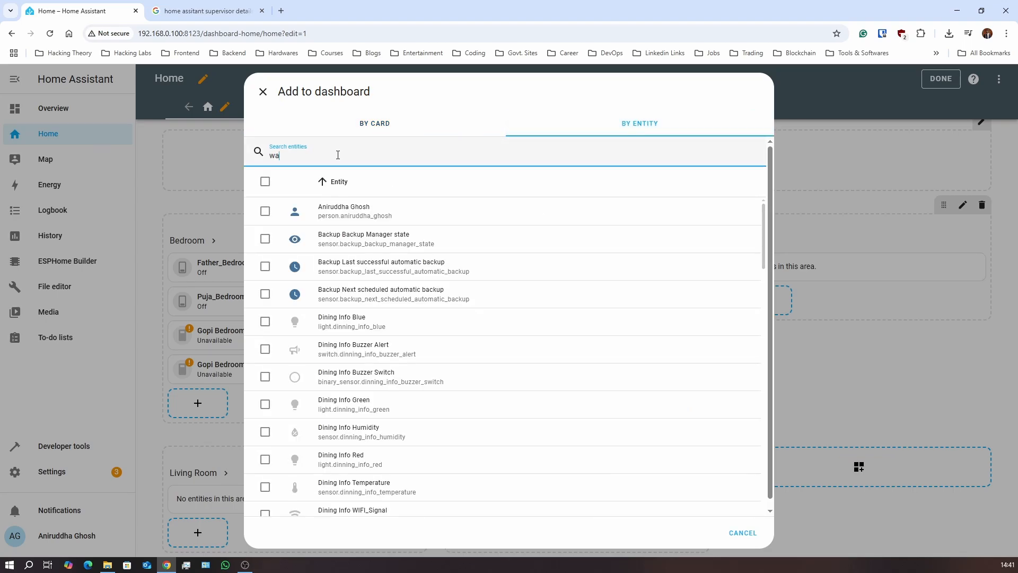
type("ter")
left_click(264, 181)
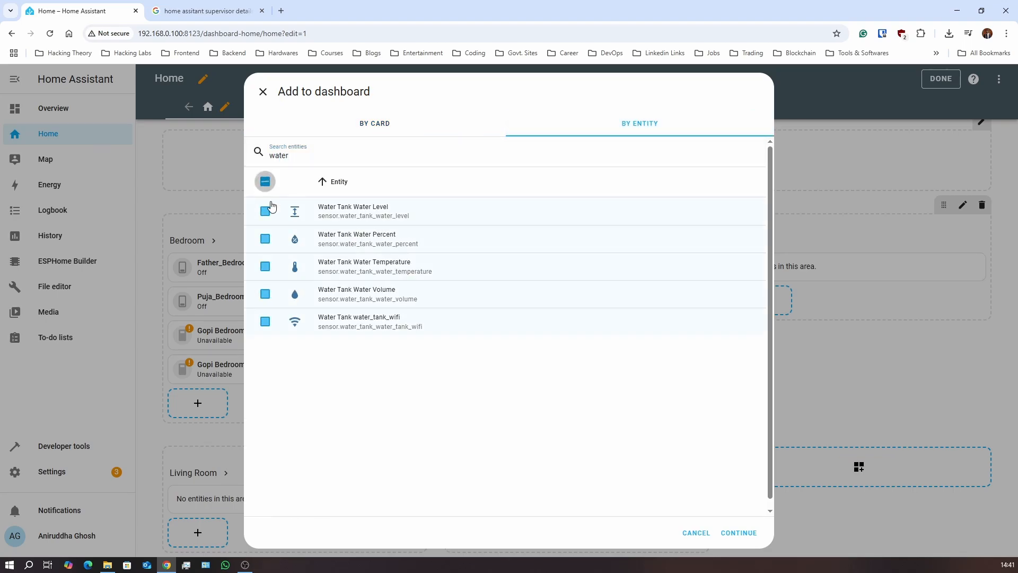
left_click(741, 532)
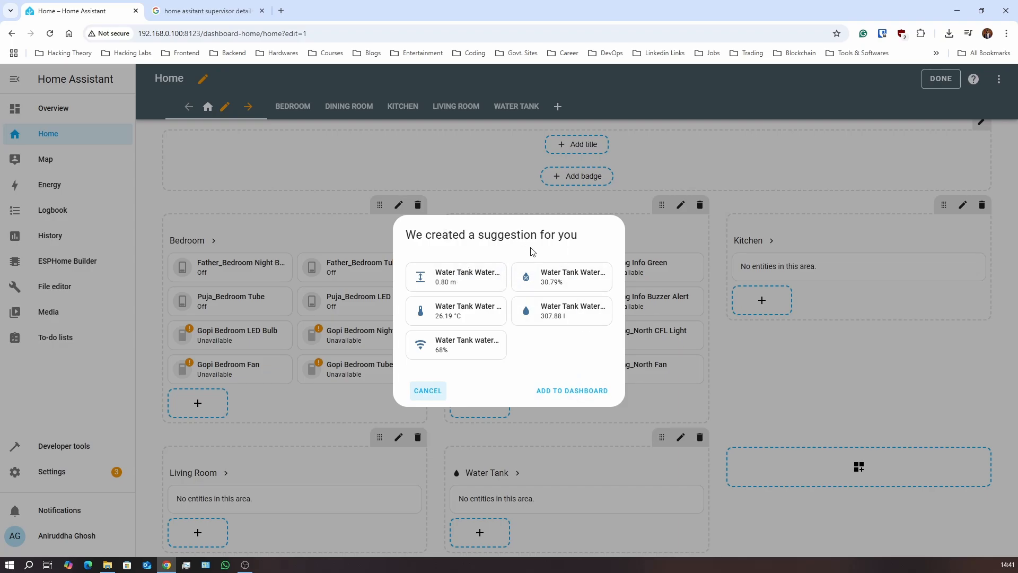
left_click(583, 392)
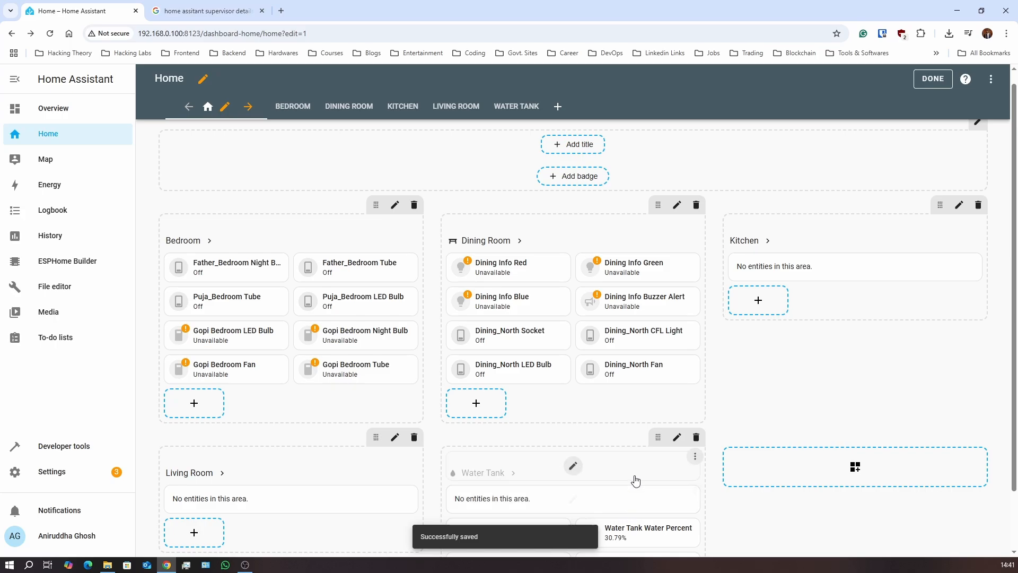
Step: Delete the "No entities in this area." card from the Water Tank section and finish editing the dashboard
scroll(636, 481, "down", 1)
left_click(694, 426)
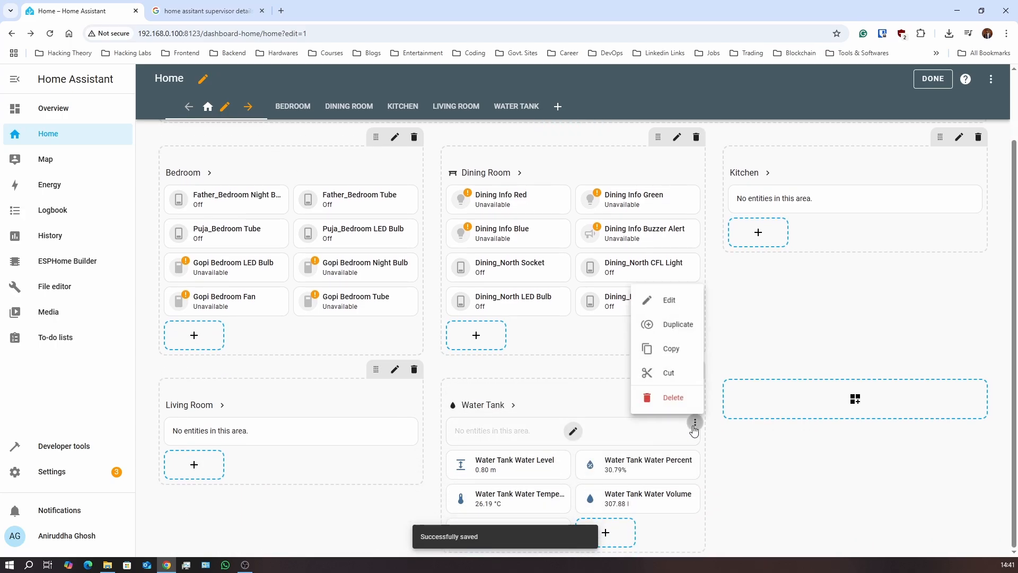
left_click(673, 398)
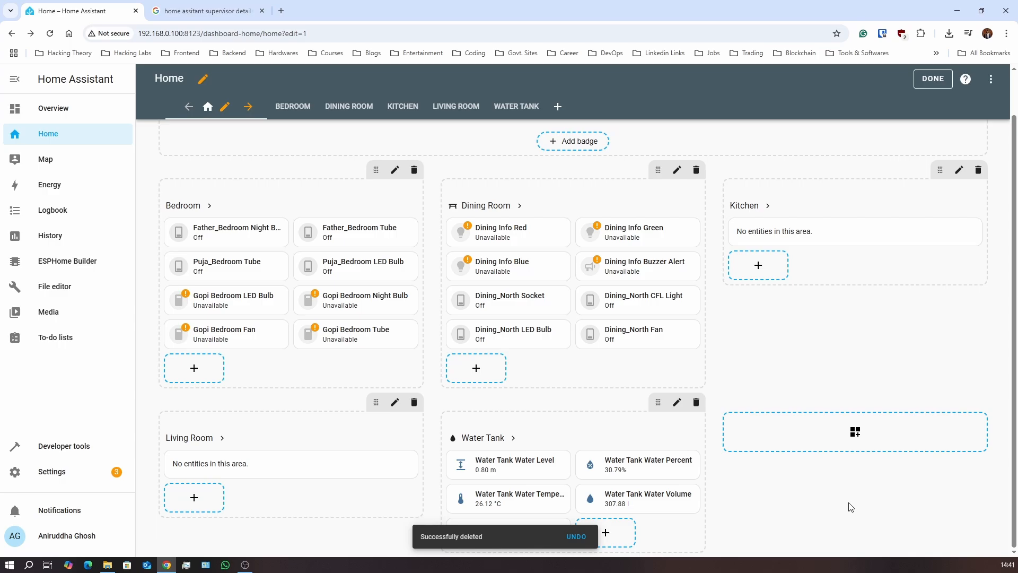
left_click(942, 80)
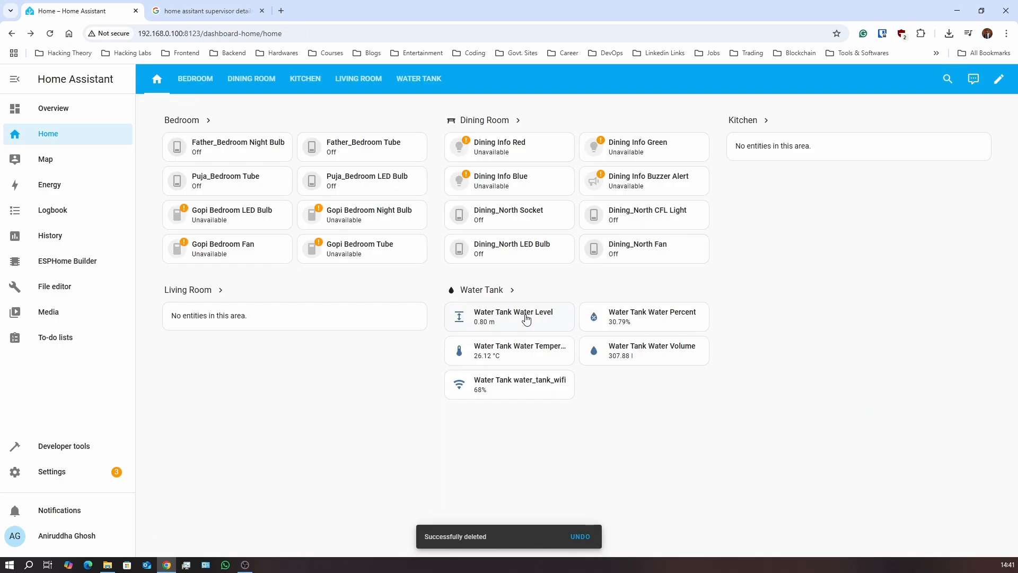
Step: View the history of the Water Tank Water Level sensor and the Living Room area view, and return to the home view
left_click(509, 322)
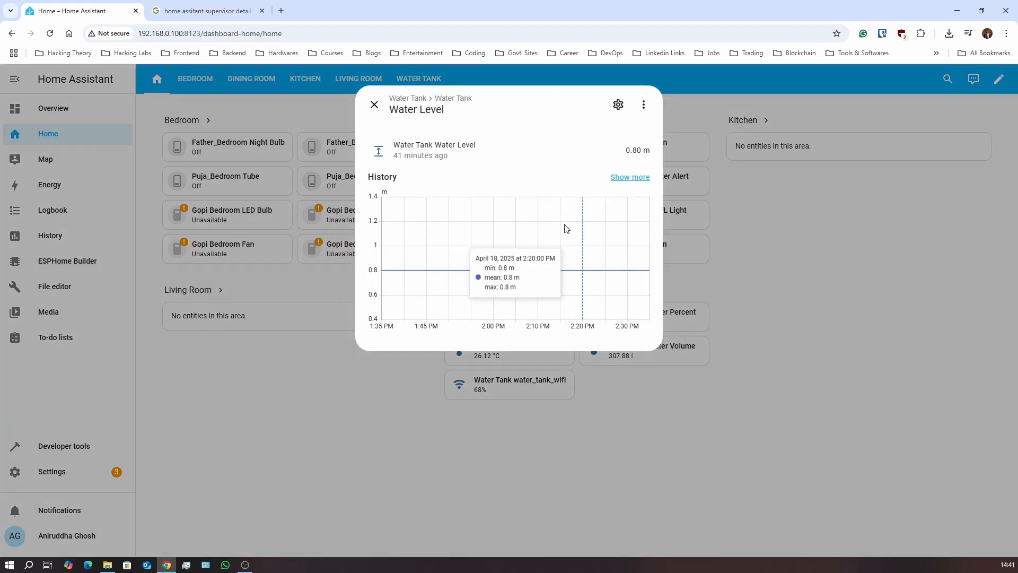
left_click(374, 104)
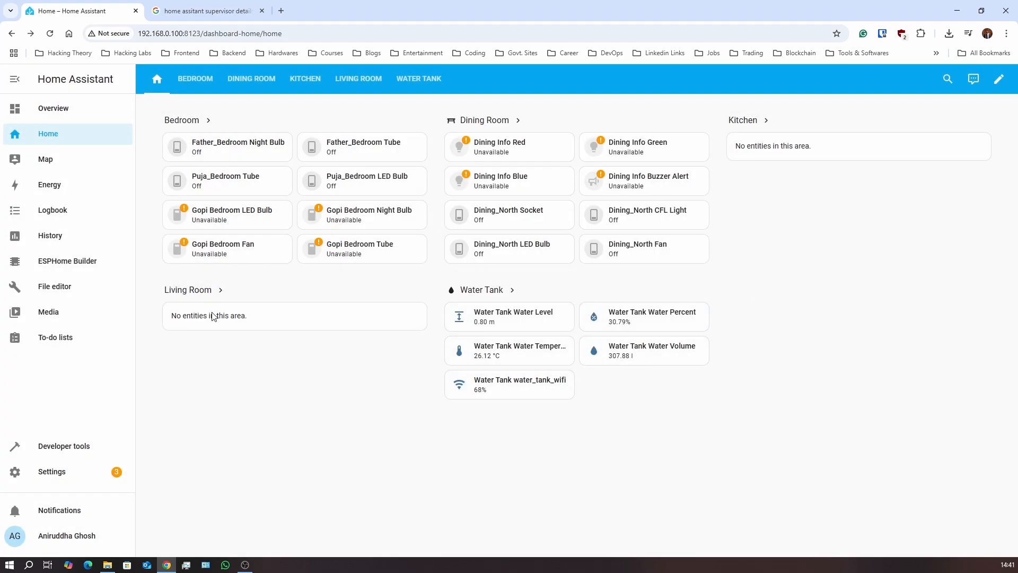
left_click(217, 294)
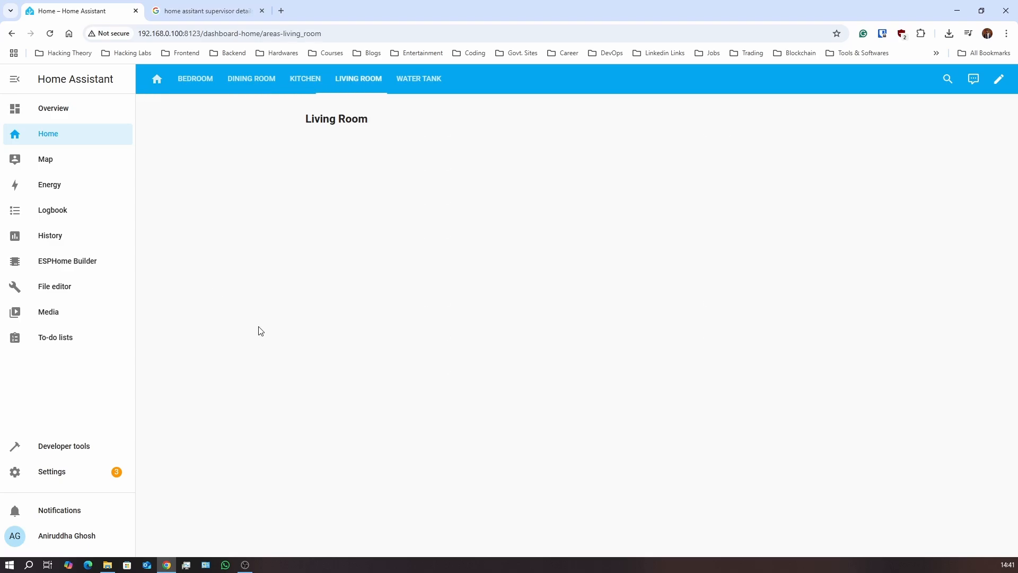
left_click(157, 79)
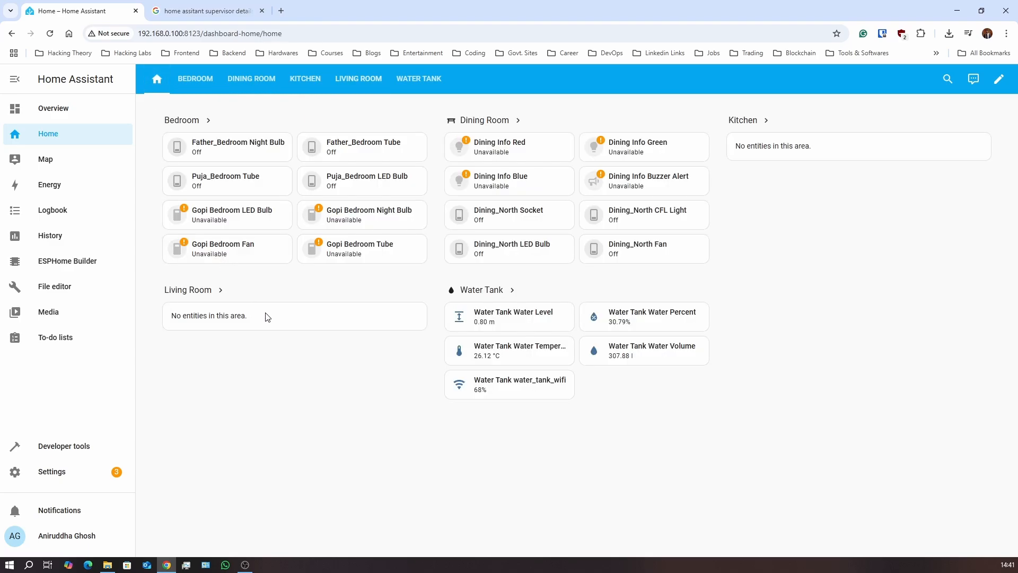
Step: Add the Living Room speaker entity to the Living Room section of the Home dashboard using the suggested card
left_click(999, 79)
scroll(344, 427, "down", 1)
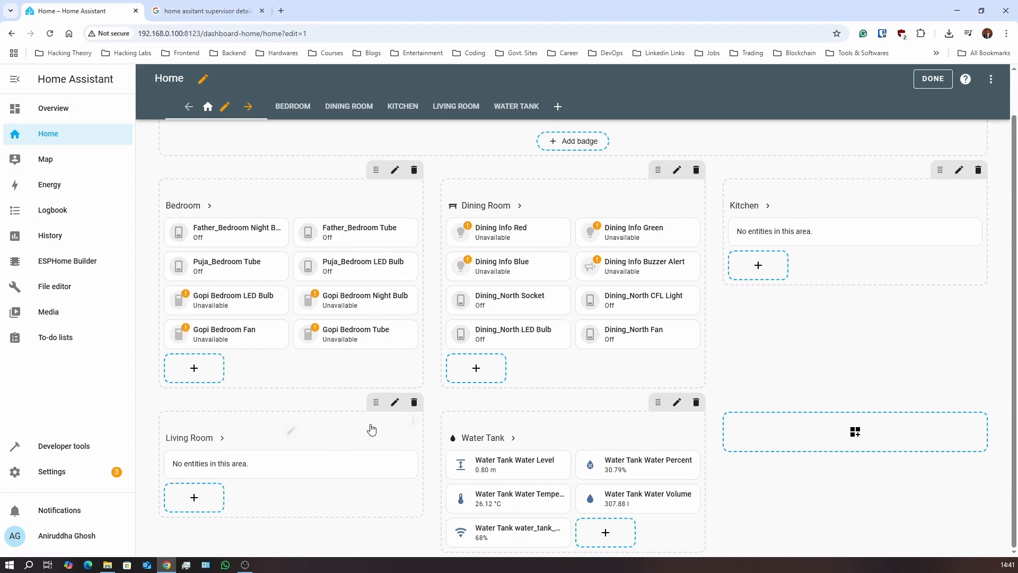
left_click(394, 402)
left_click(372, 106)
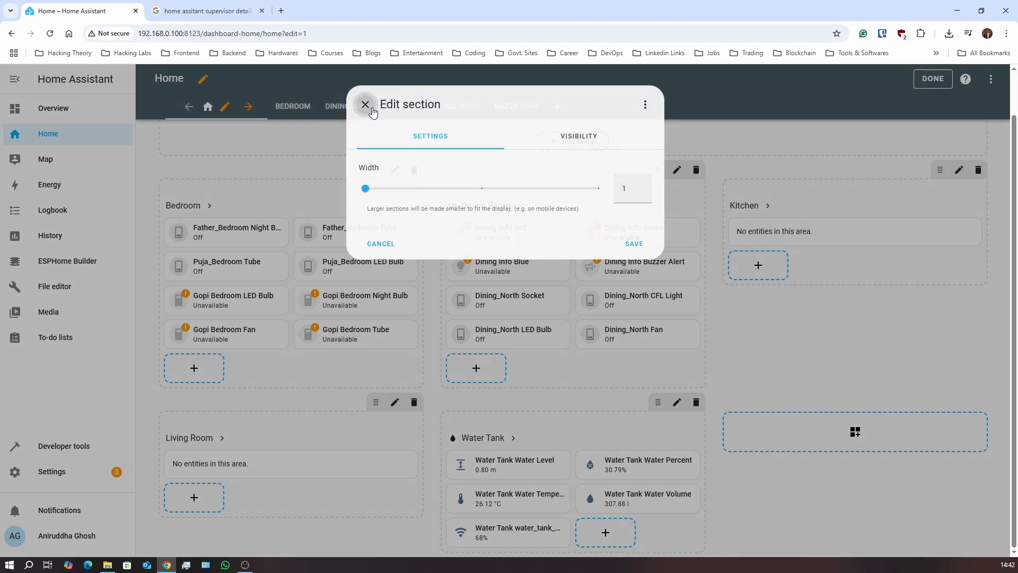
left_click(198, 497)
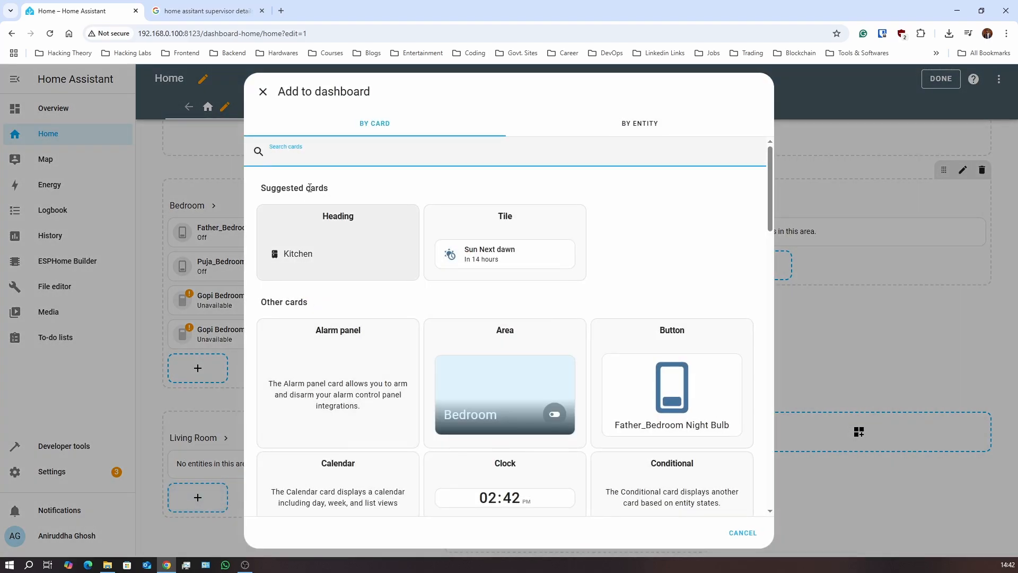
type("spe")
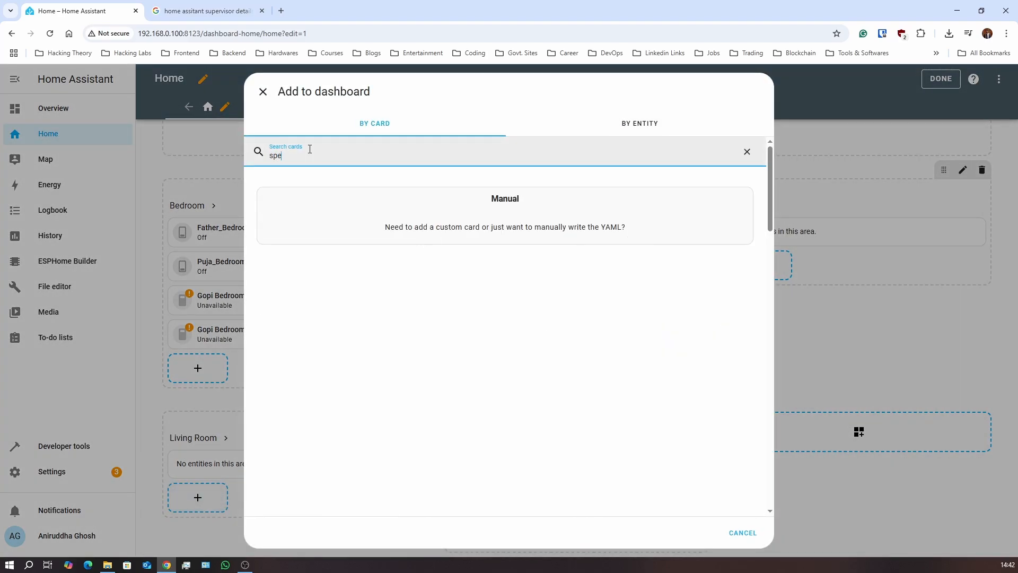
left_click(578, 130)
left_click(329, 154)
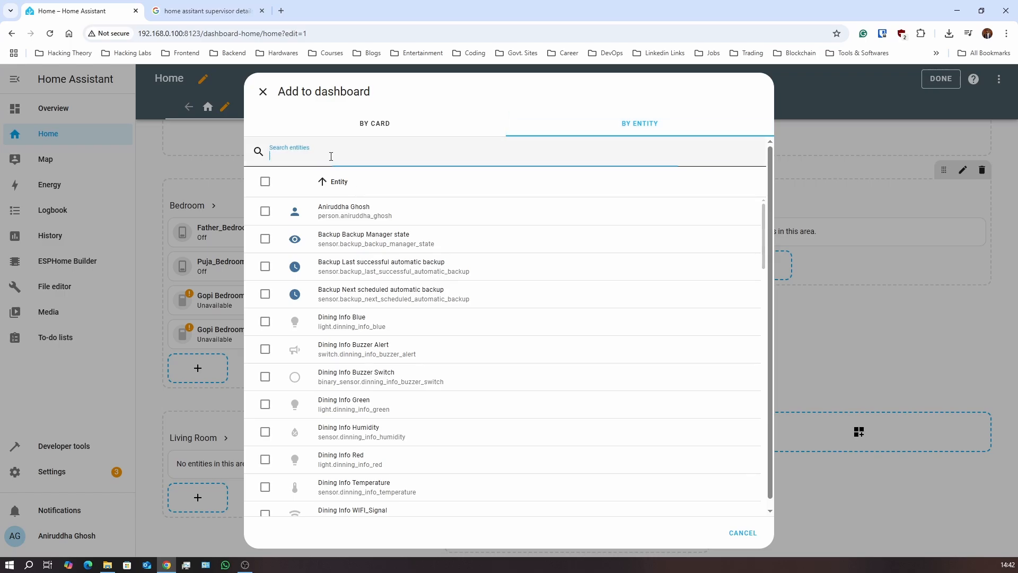
type("sp")
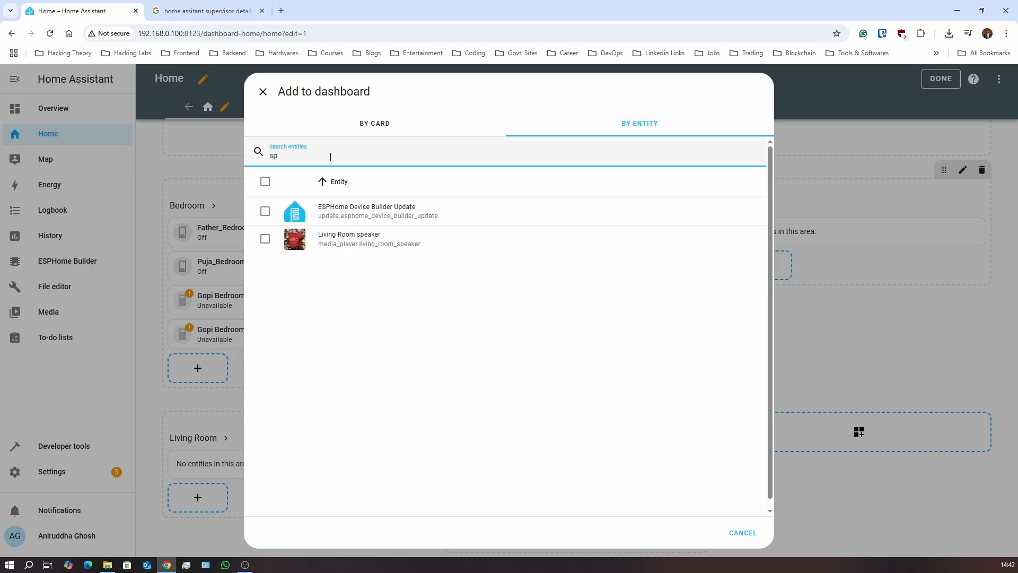
left_click(265, 239)
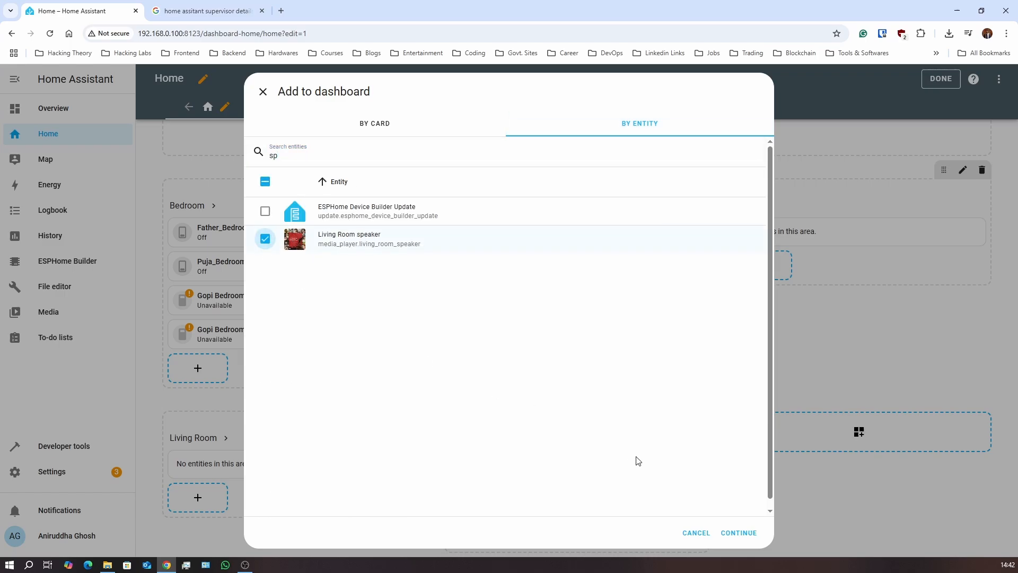
left_click(738, 533)
left_click(546, 358)
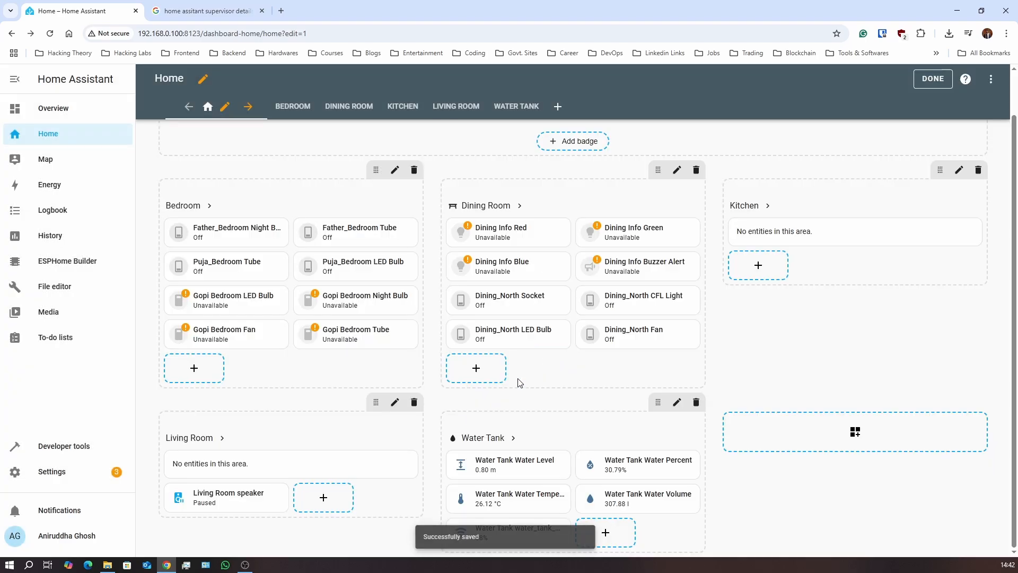
Step: Delete the "No entities in this area." card from the Living Room section and finish editing the dashboard
left_click(413, 454)
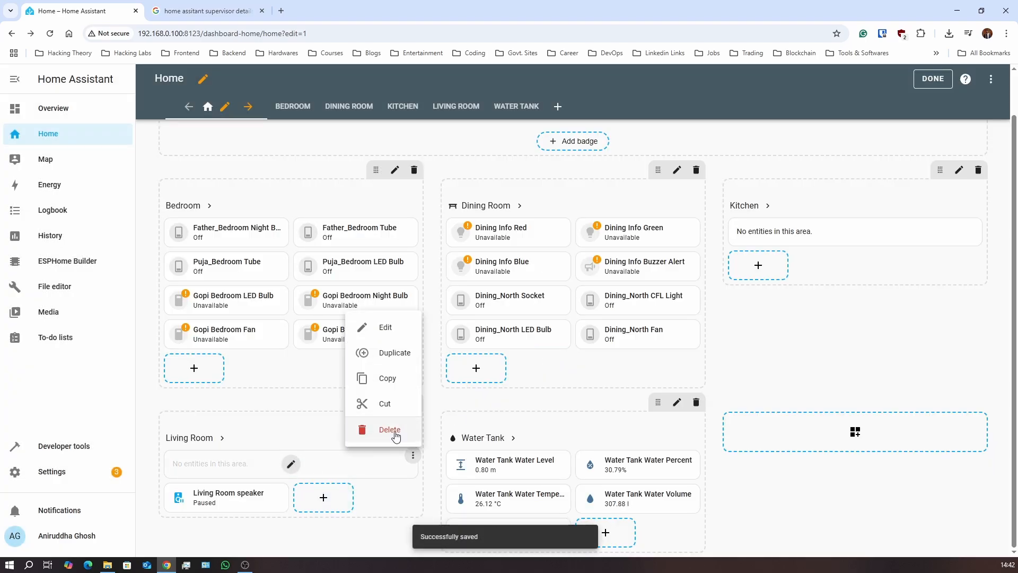
left_click(388, 431)
left_click(933, 79)
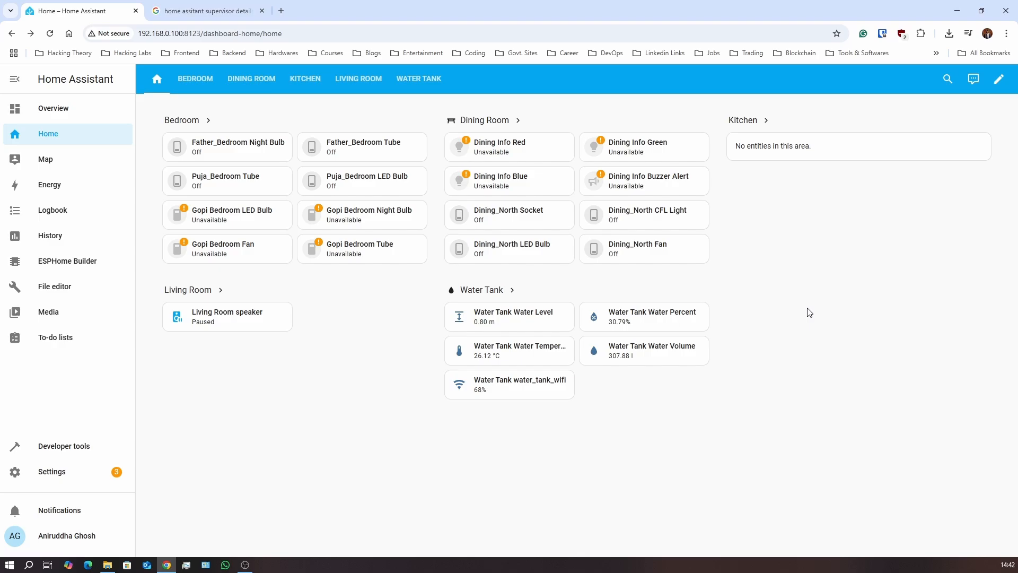
Step: Try out adding a new section beside Water Tank, delete that section, and leave dashboard editing
left_click(1000, 79)
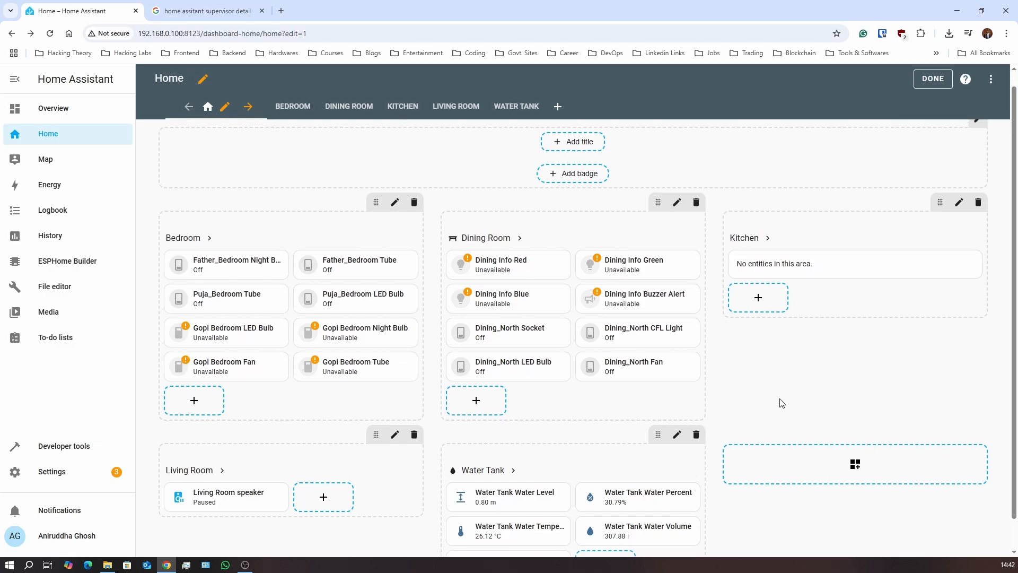
scroll(781, 403, "down", 1)
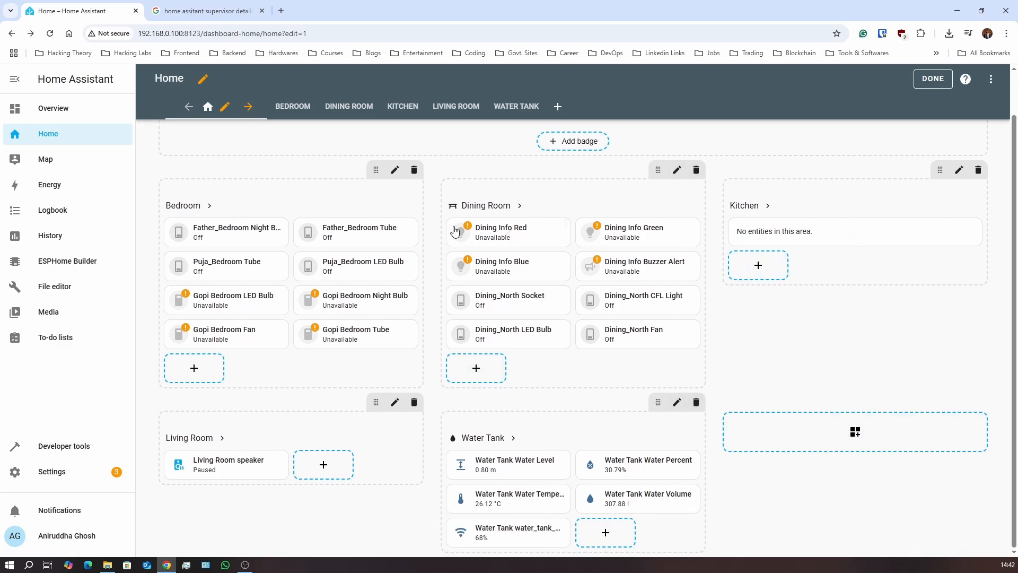
left_click(856, 439)
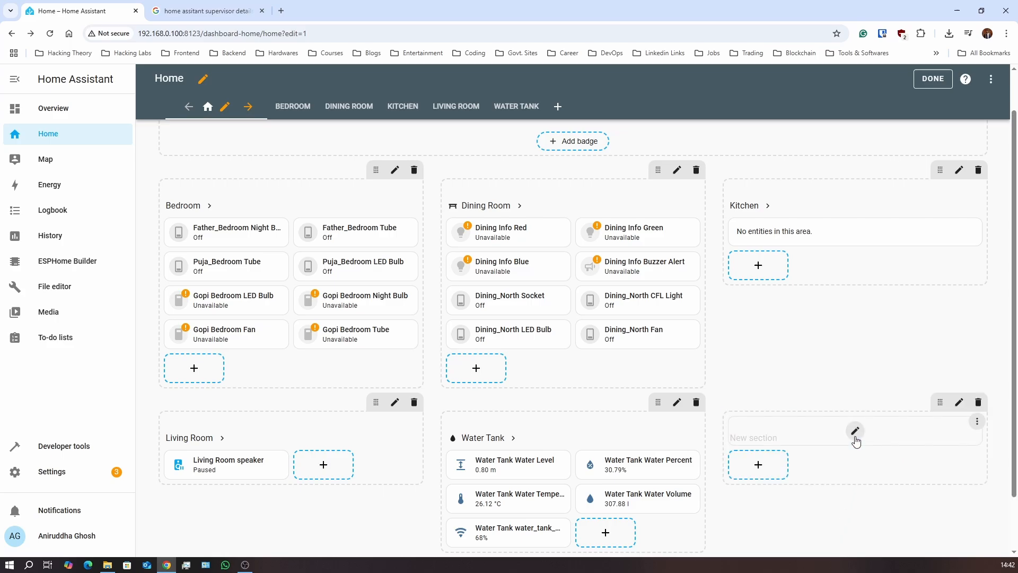
left_click(979, 403)
left_click(555, 335)
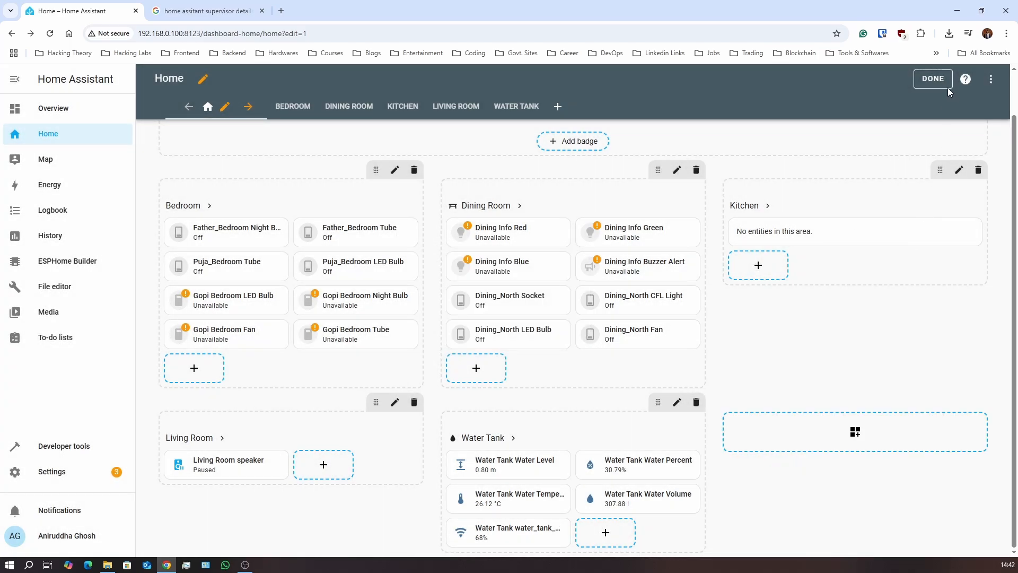
left_click(934, 79)
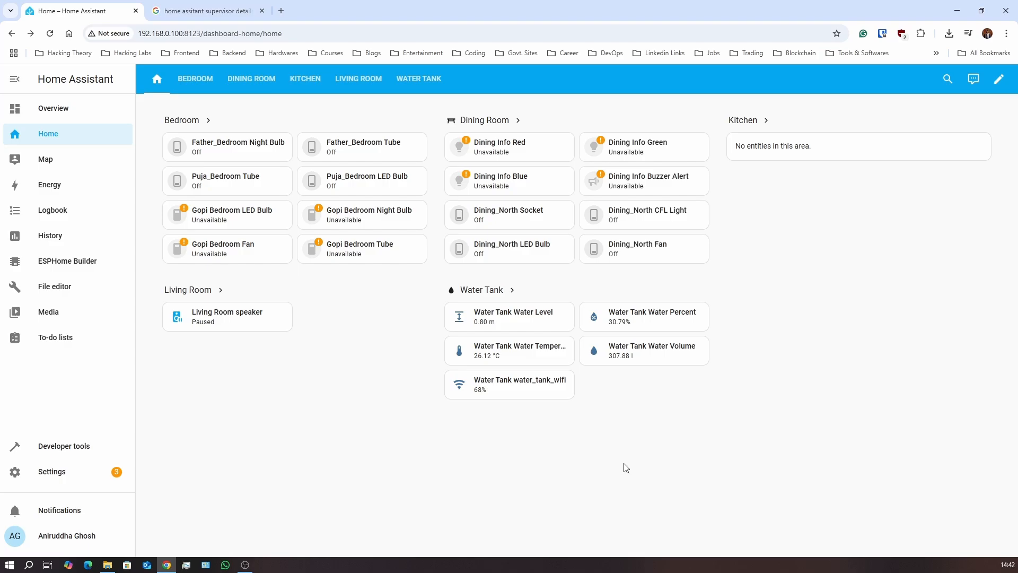
Step: Set the Home dashboard as the default on this device in the dashboard settings
left_click(58, 471)
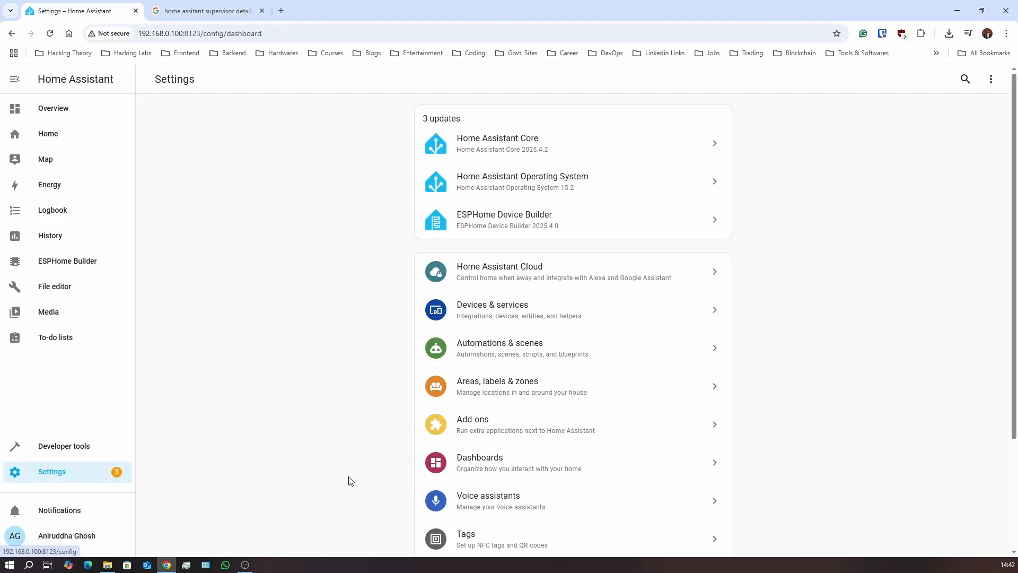
left_click(541, 464)
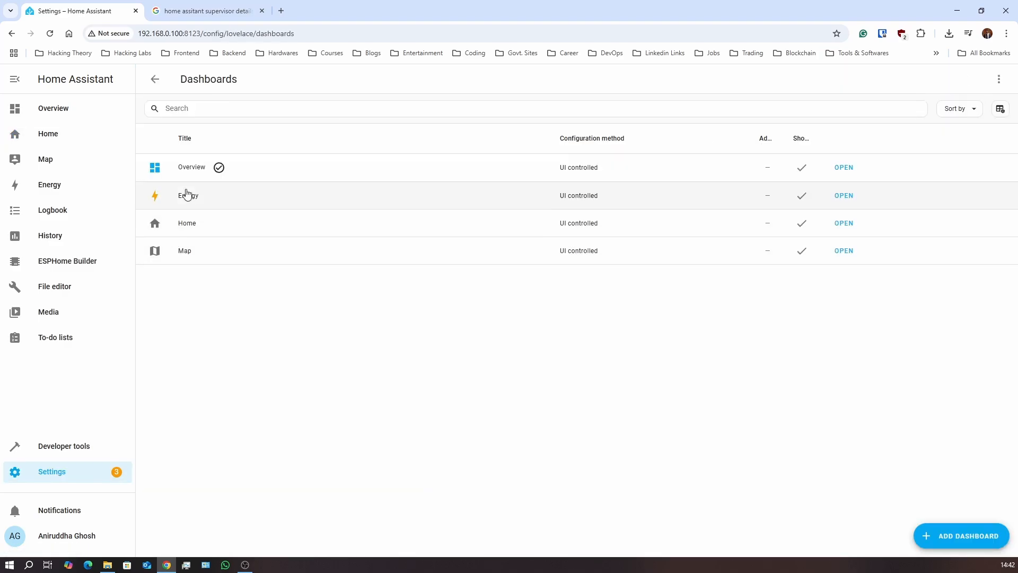
left_click(205, 225)
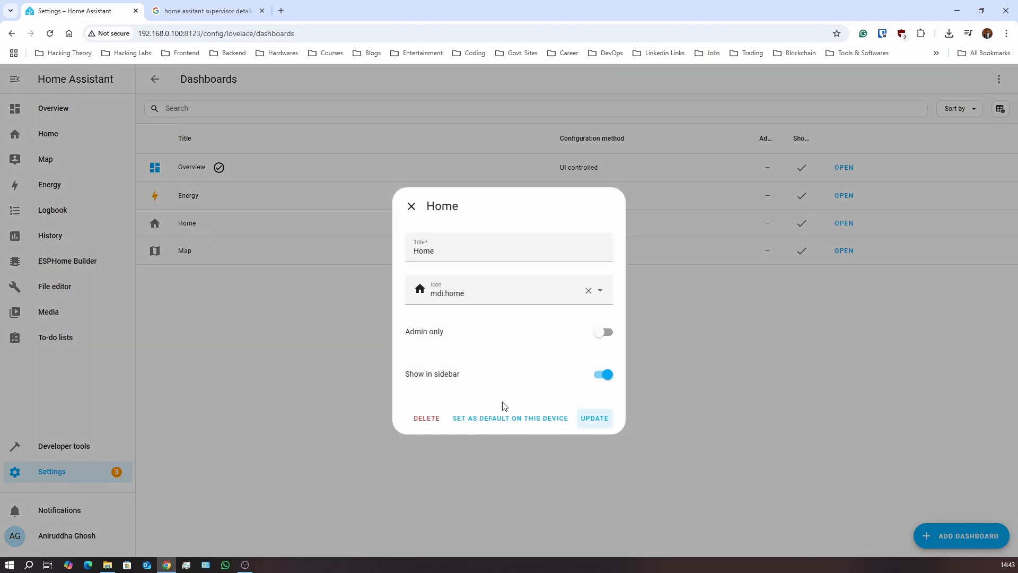
left_click(505, 417)
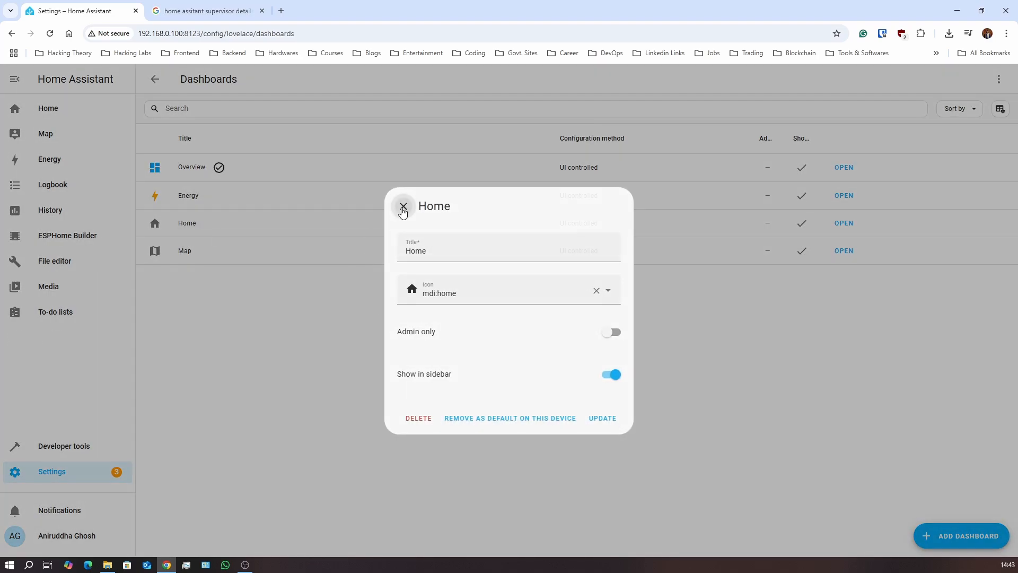
left_click(403, 207)
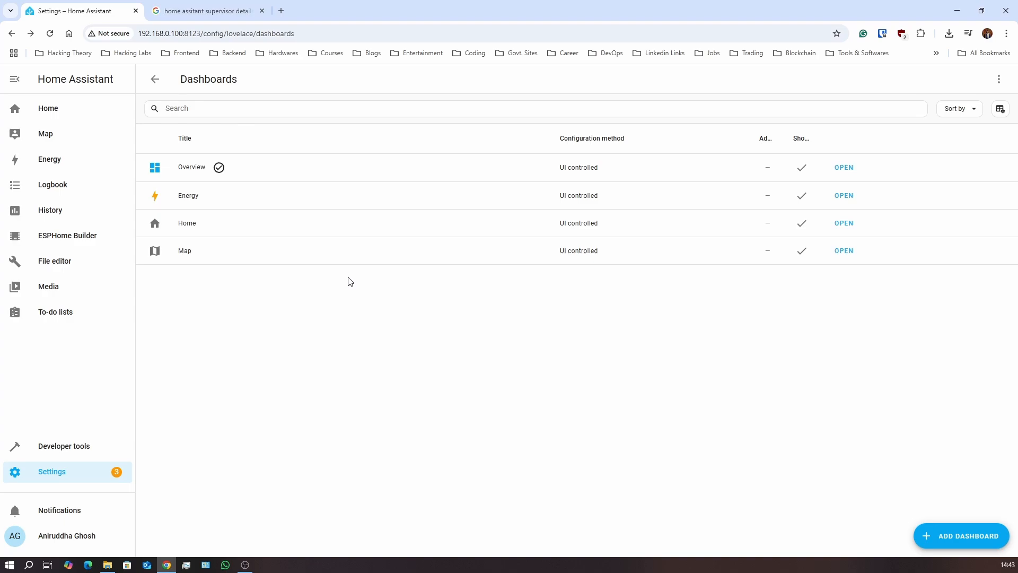
Step: Check the Home and Map dashboard settings without changing them, and reopen the dashboards list to see which one is the default
left_click(304, 223)
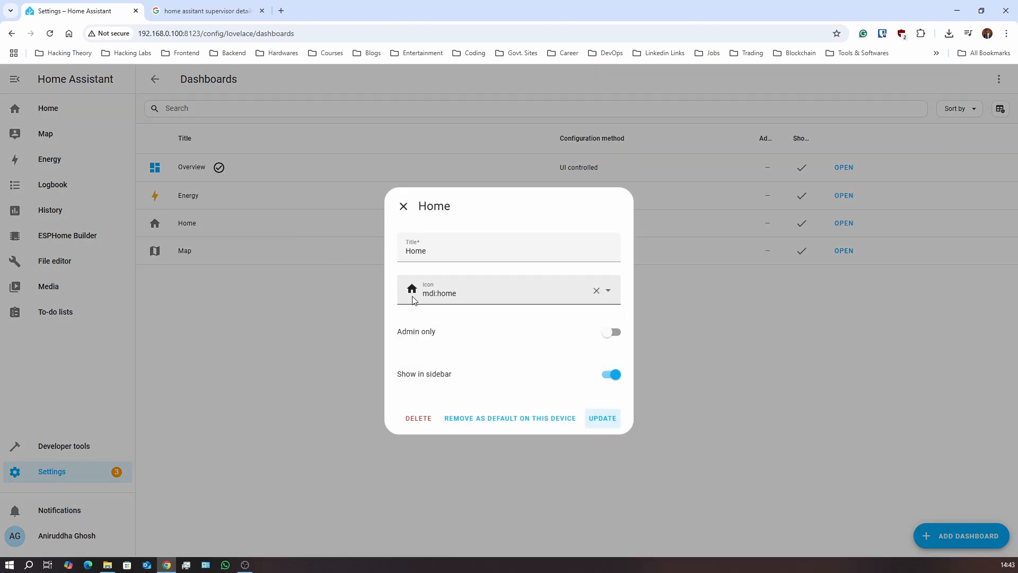
left_click(403, 211)
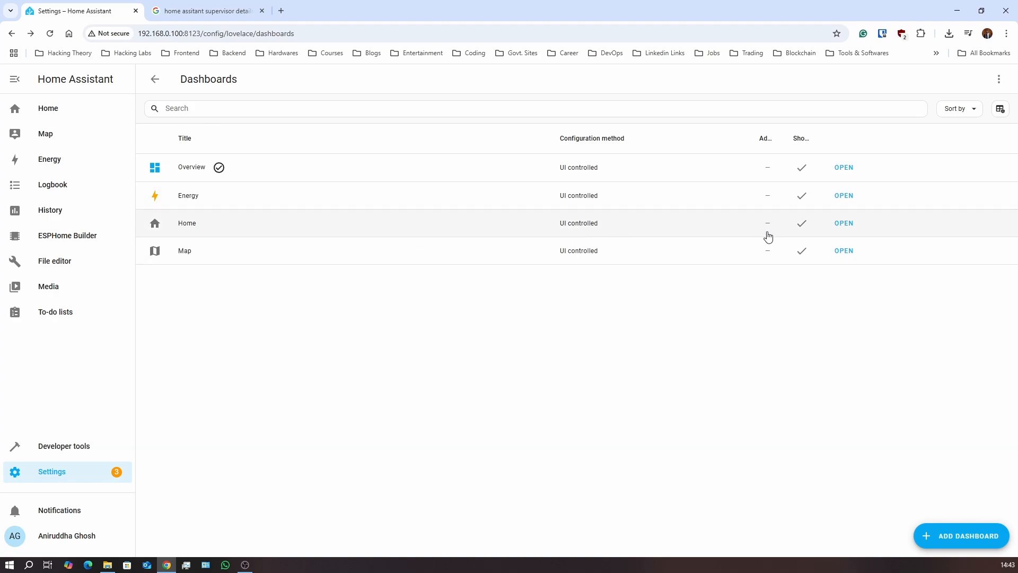
left_click(331, 259)
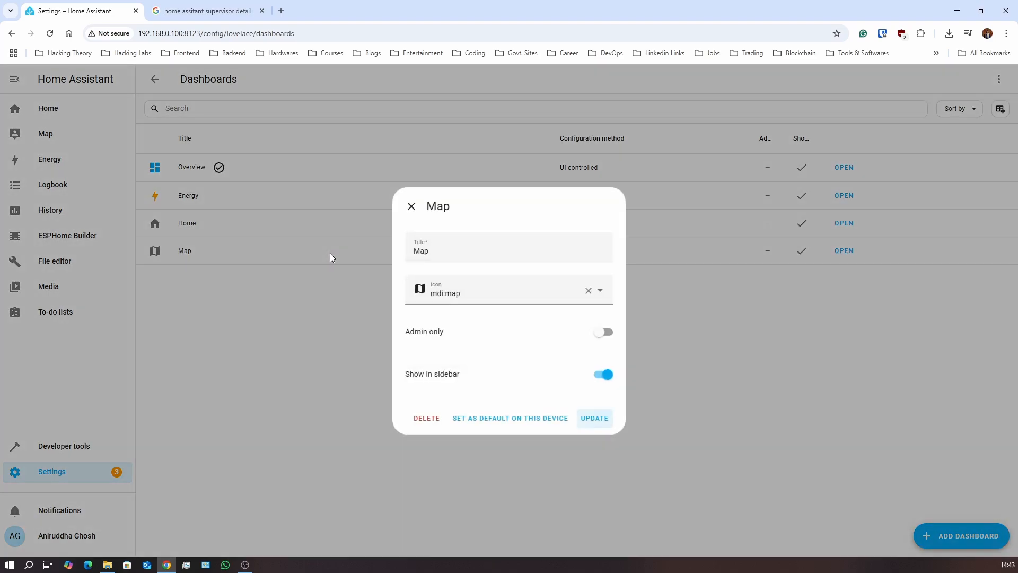
left_click(411, 206)
left_click(160, 79)
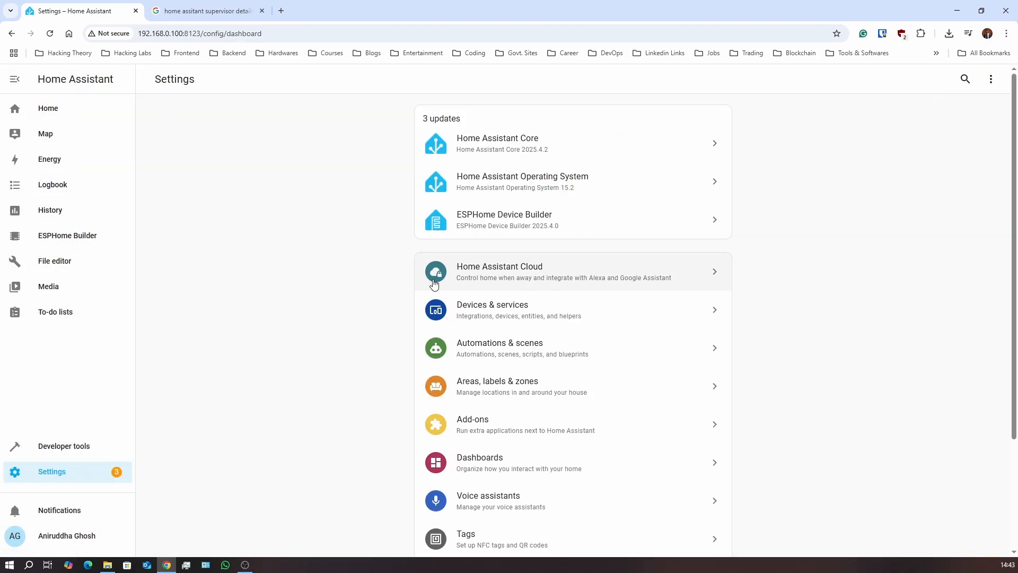
scroll(628, 403, "down", 3)
left_click(545, 318)
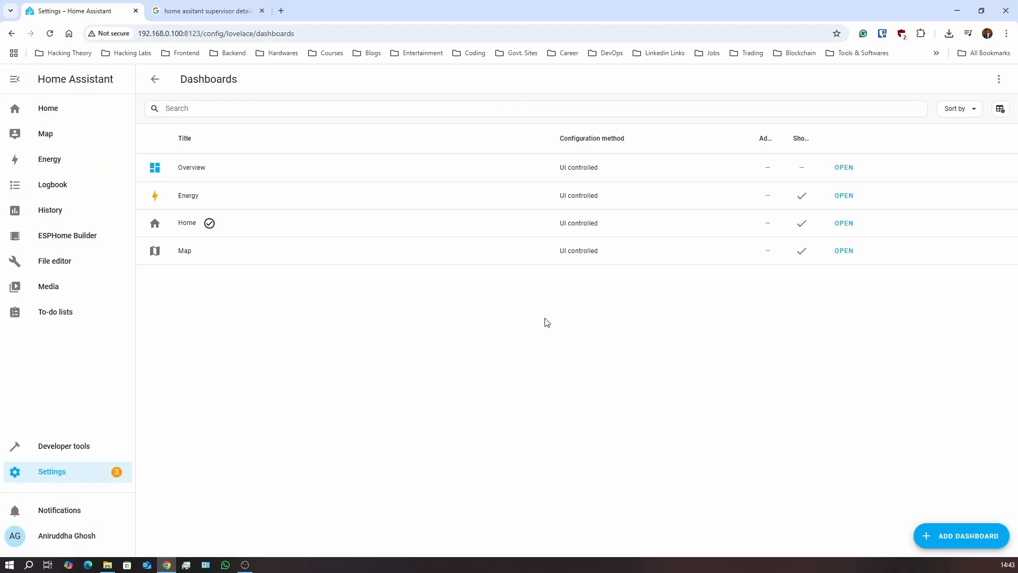